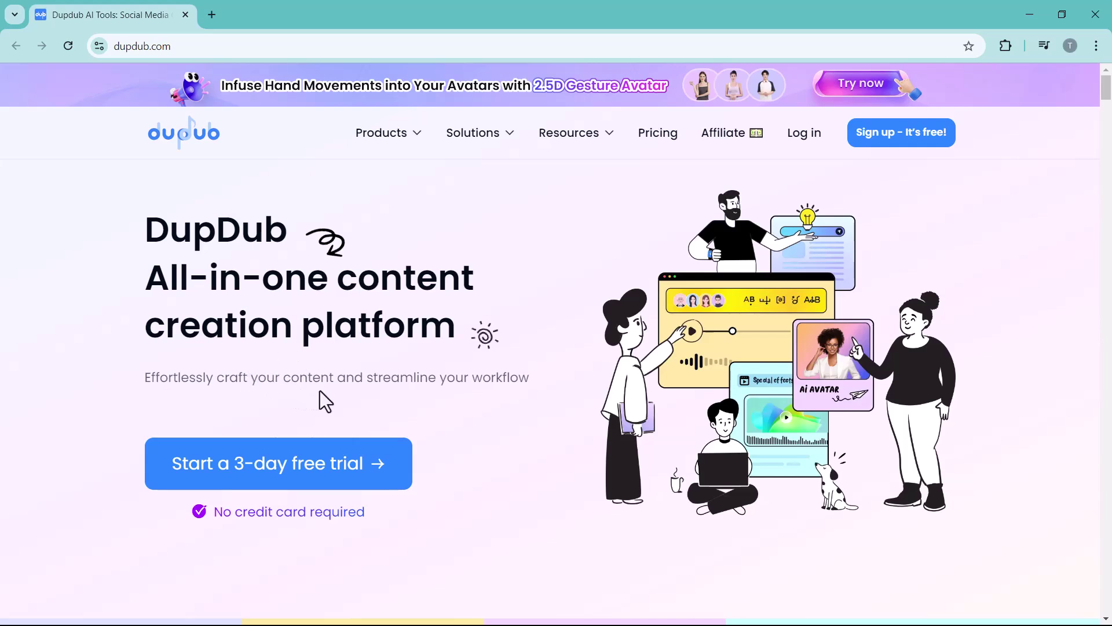
Step: Scroll through the DupDub homepage to browse its features
scroll(319, 391, "down", 8)
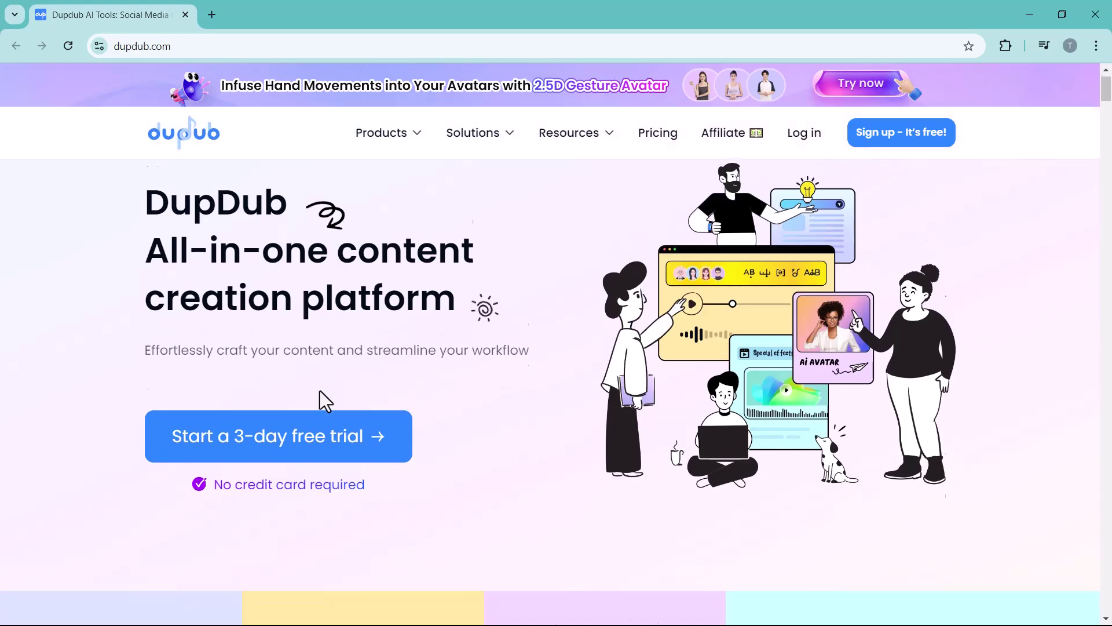
scroll(320, 391, "up", 2)
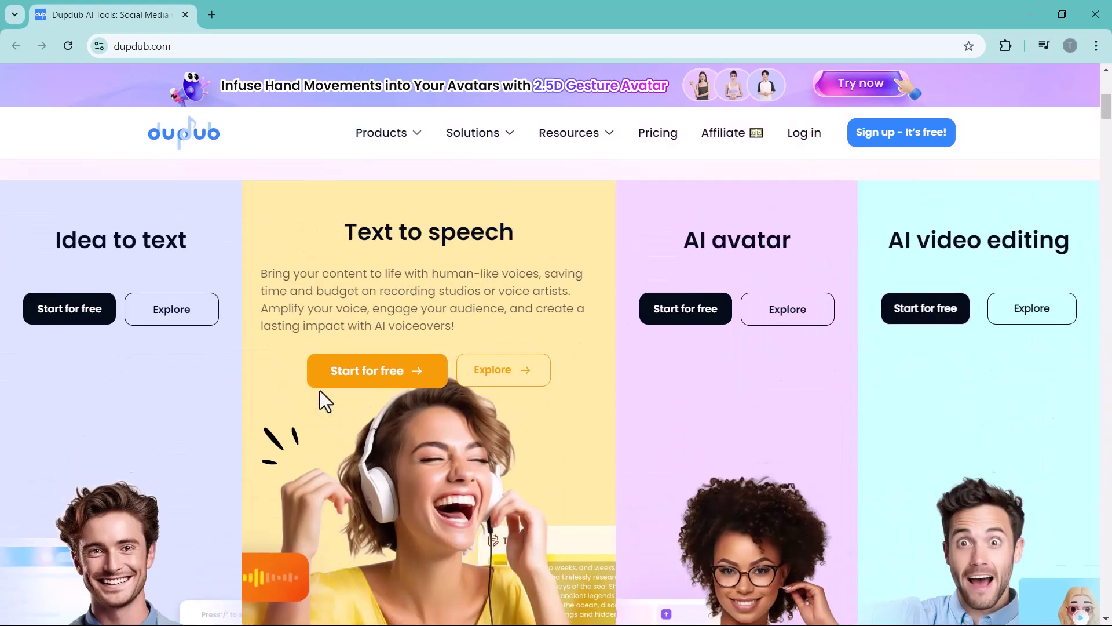
scroll(318, 397, "down", 2)
scroll(167, 298, "up", 1)
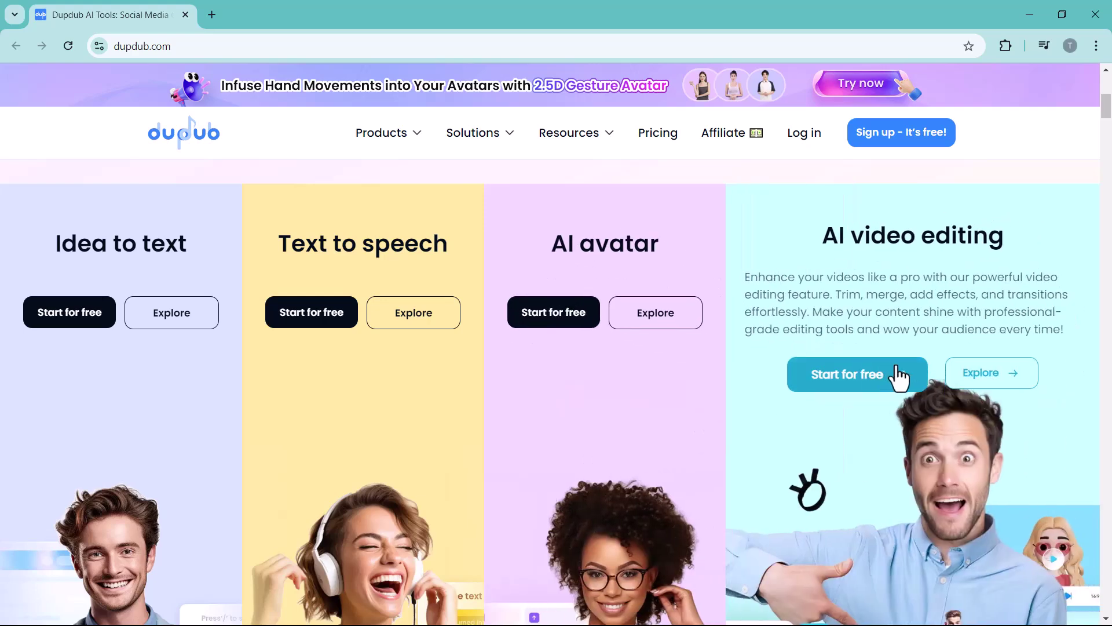
scroll(898, 377, "down", 10)
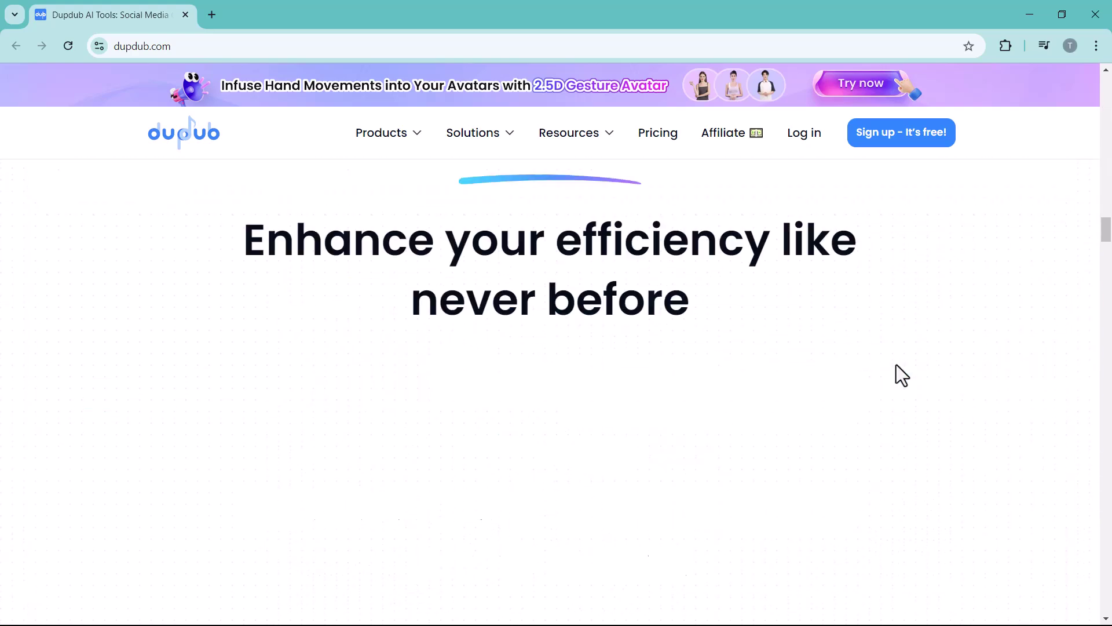
scroll(895, 364, "down", 5)
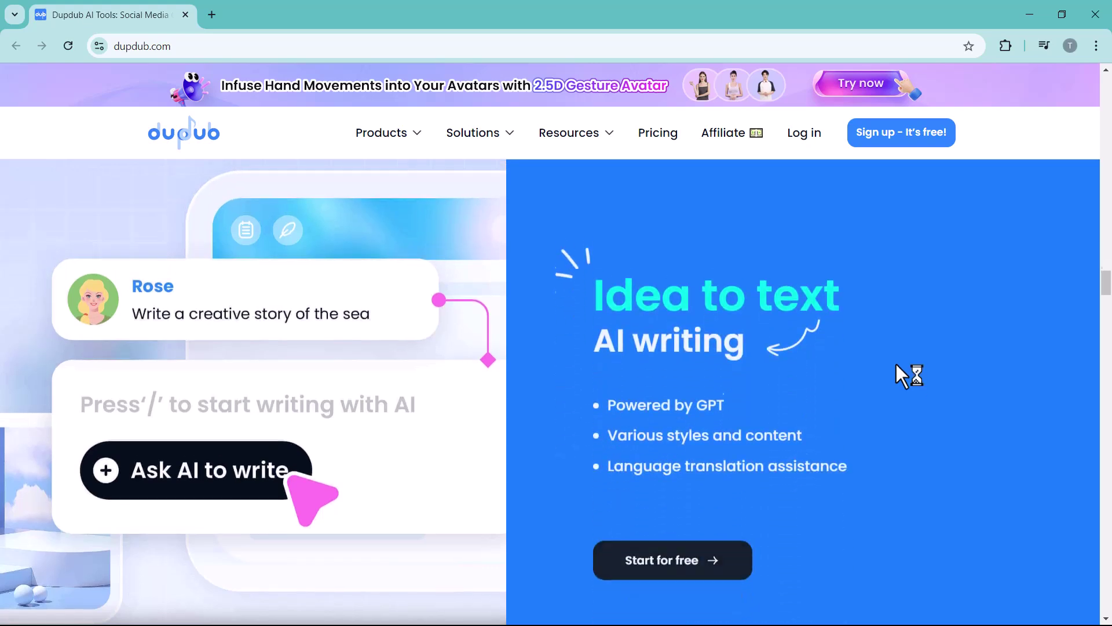
scroll(895, 363, "down", 1)
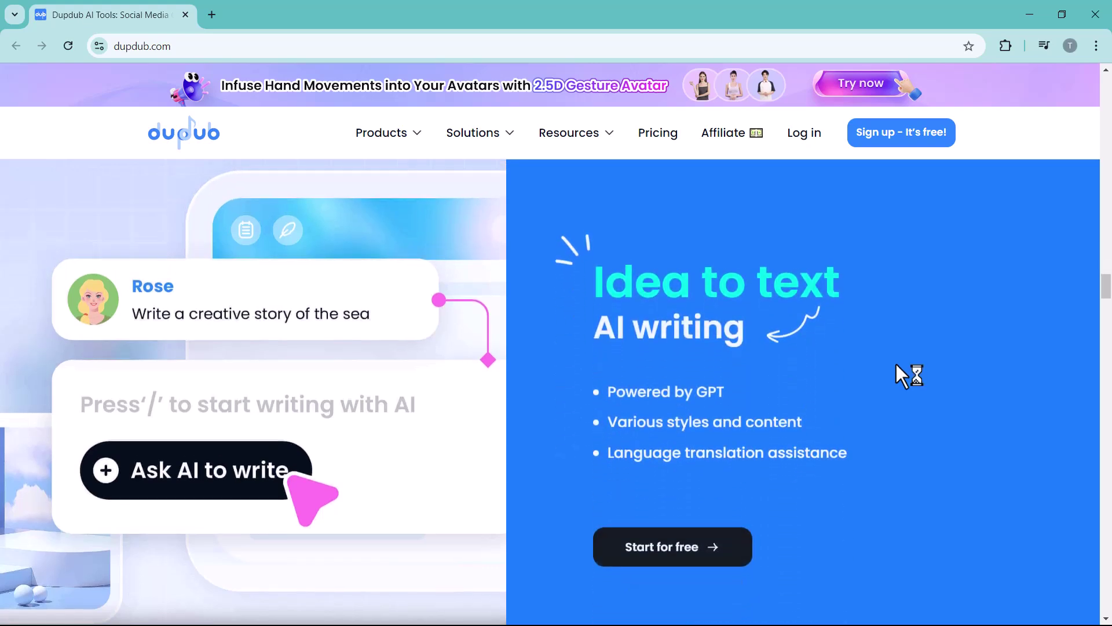
scroll(896, 364, "down", 3)
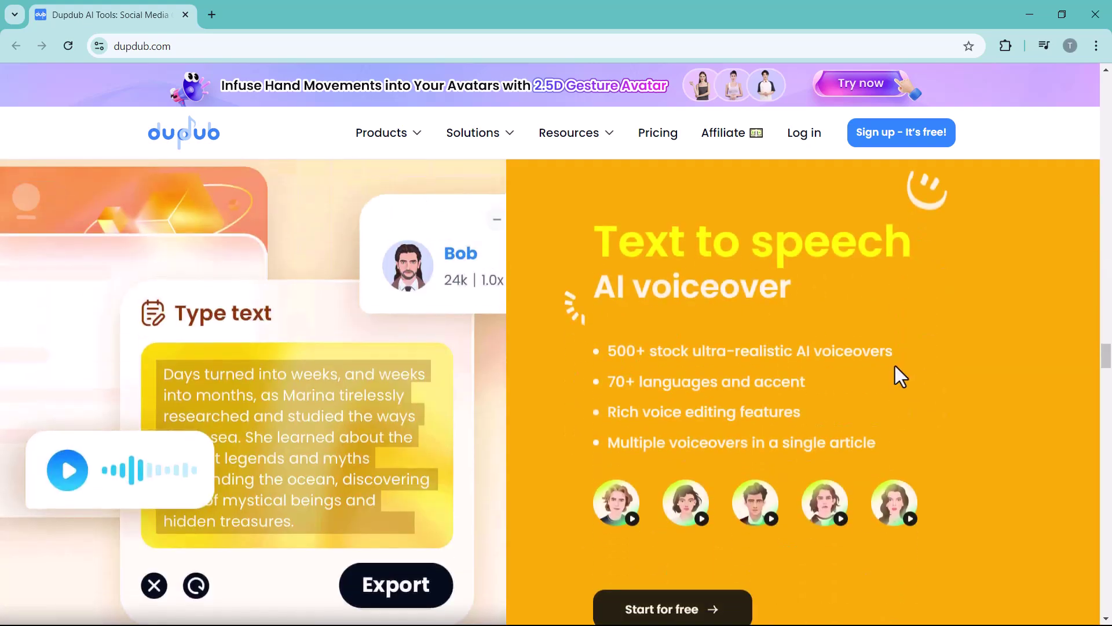
scroll(896, 366, "down", 3)
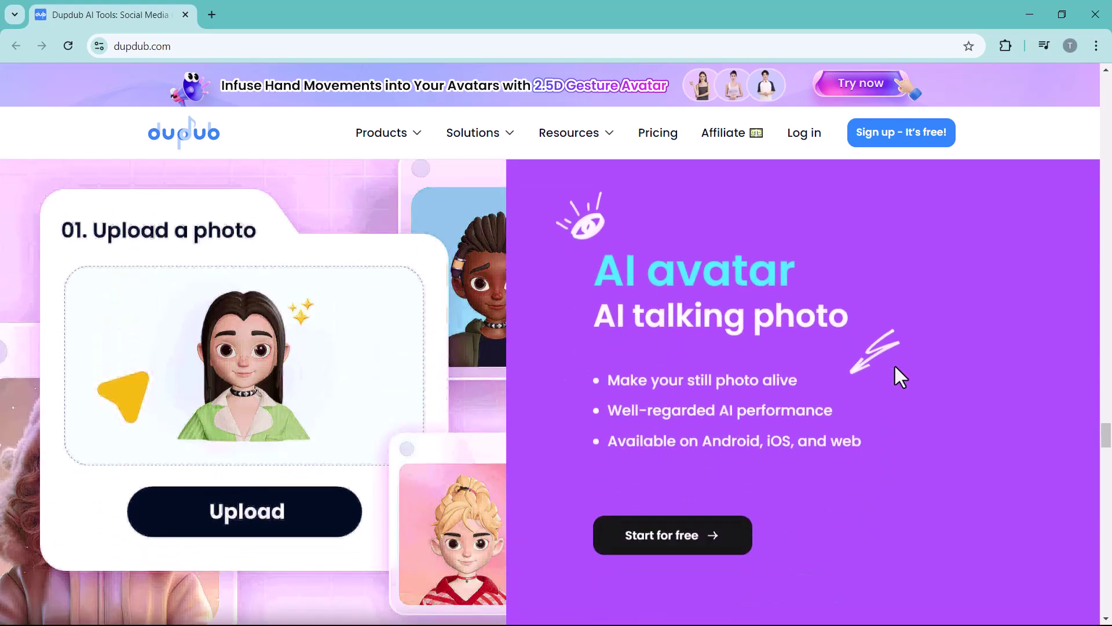
scroll(895, 366, "down", 3)
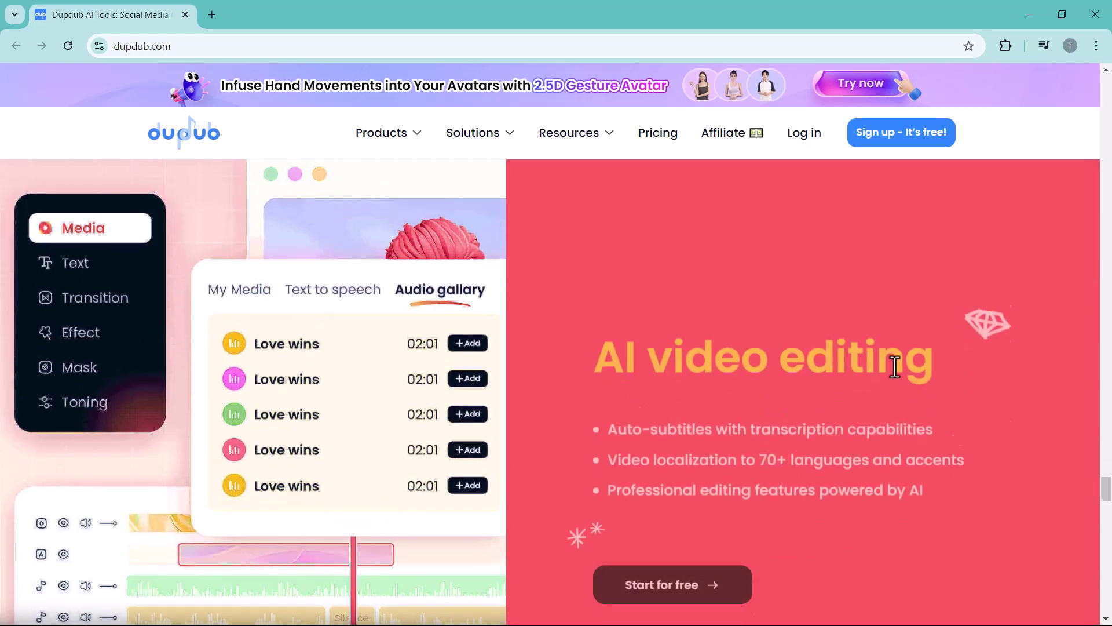
scroll(894, 377, "up", 2)
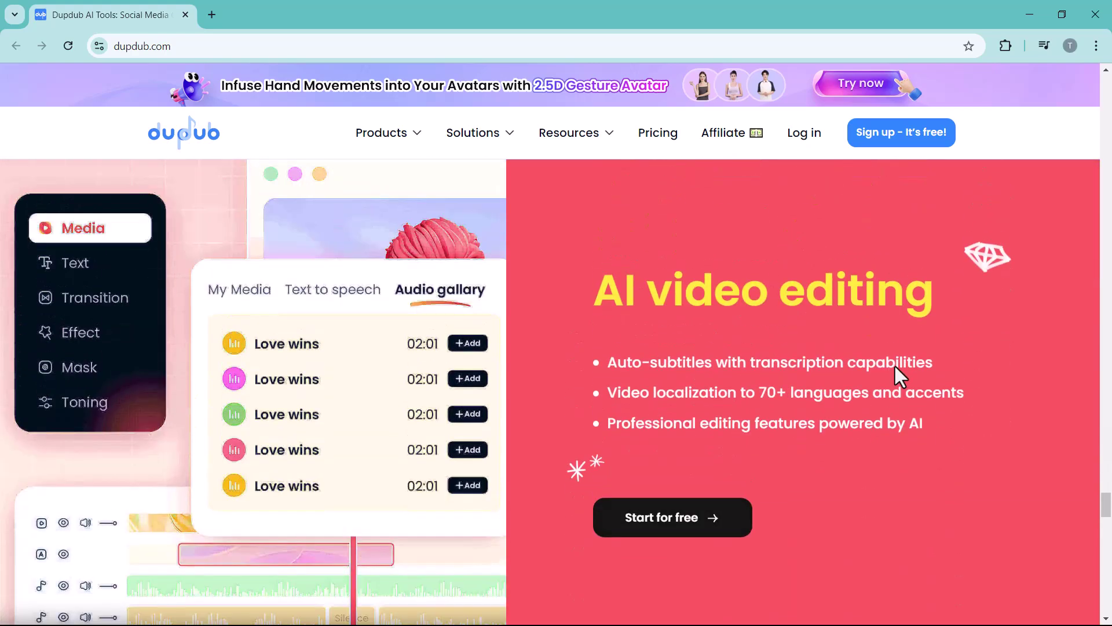
Step: Sign up for DupDub using a Google account
key("Home")
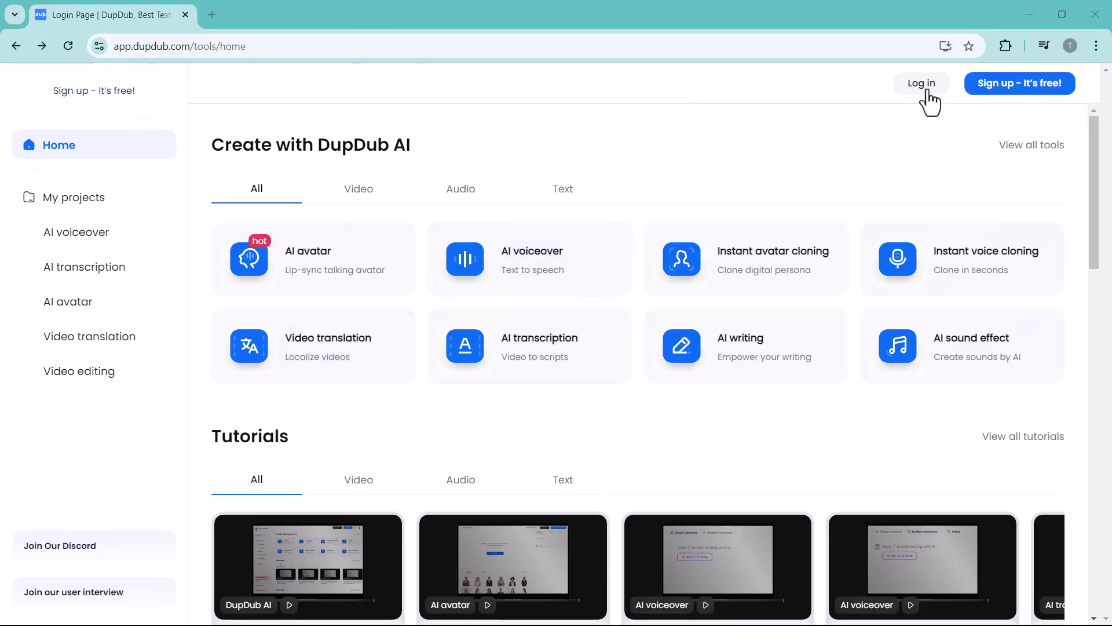
left_click(982, 91)
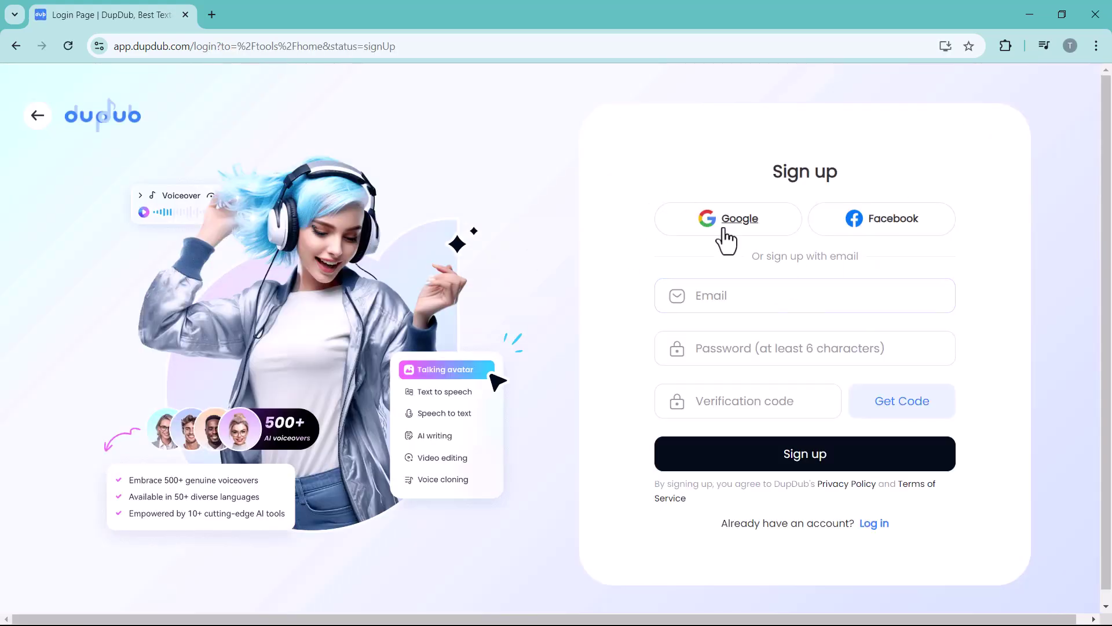
left_click(725, 237)
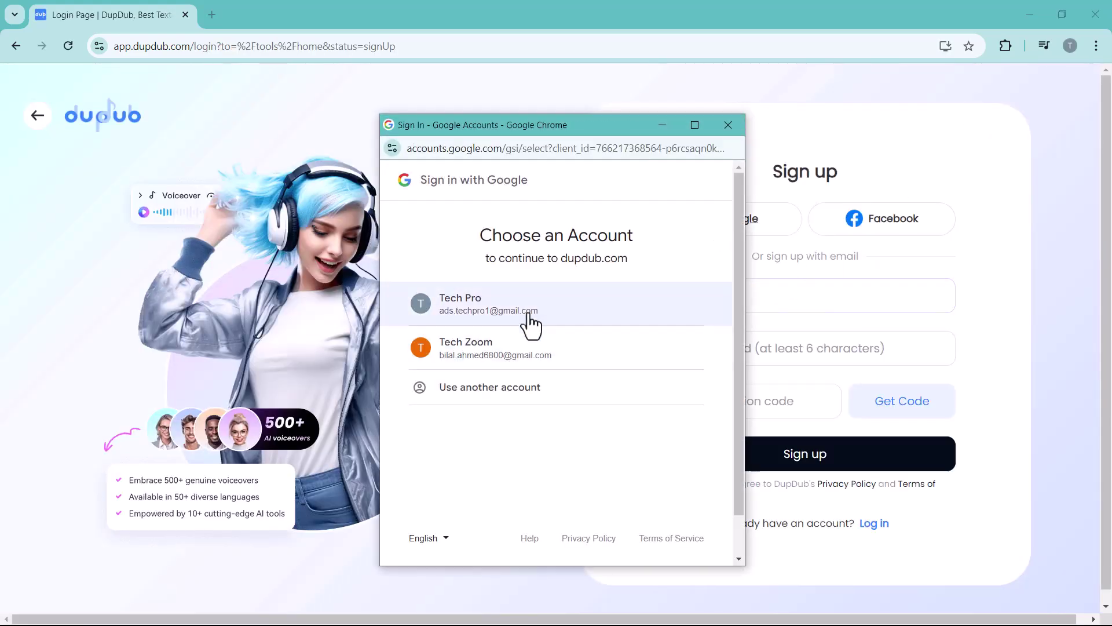
left_click(539, 313)
left_click(675, 394)
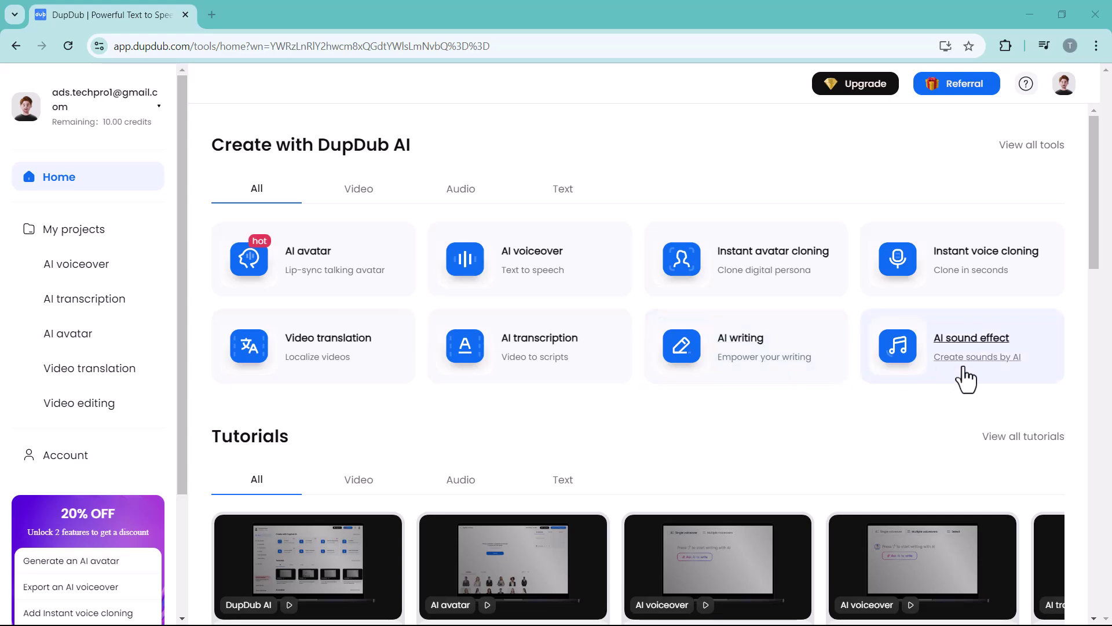
Step: Page through more tutorials and avatar templates, then preview and close the Presenter_5 avatar
scroll(966, 379, "down", 4)
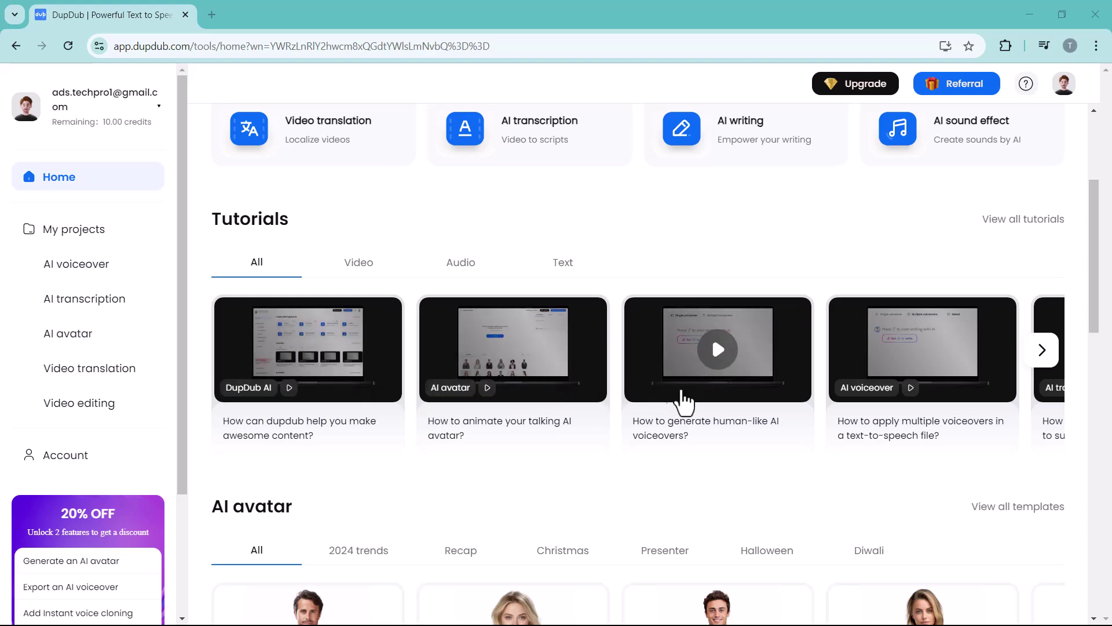
left_click(1040, 354)
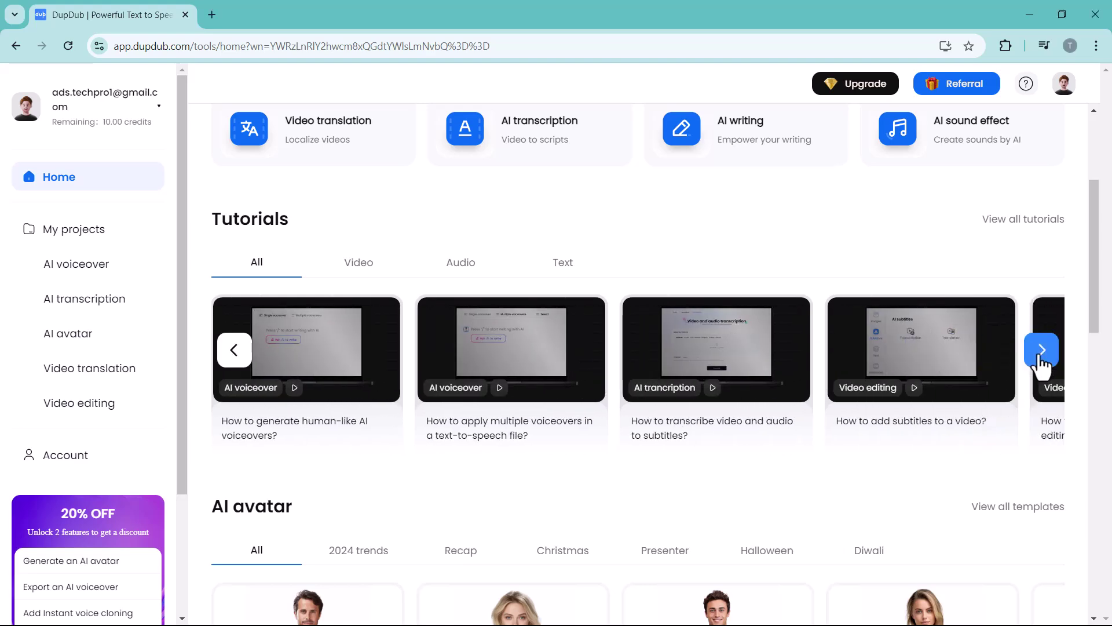
scroll(1018, 367, "down", 5)
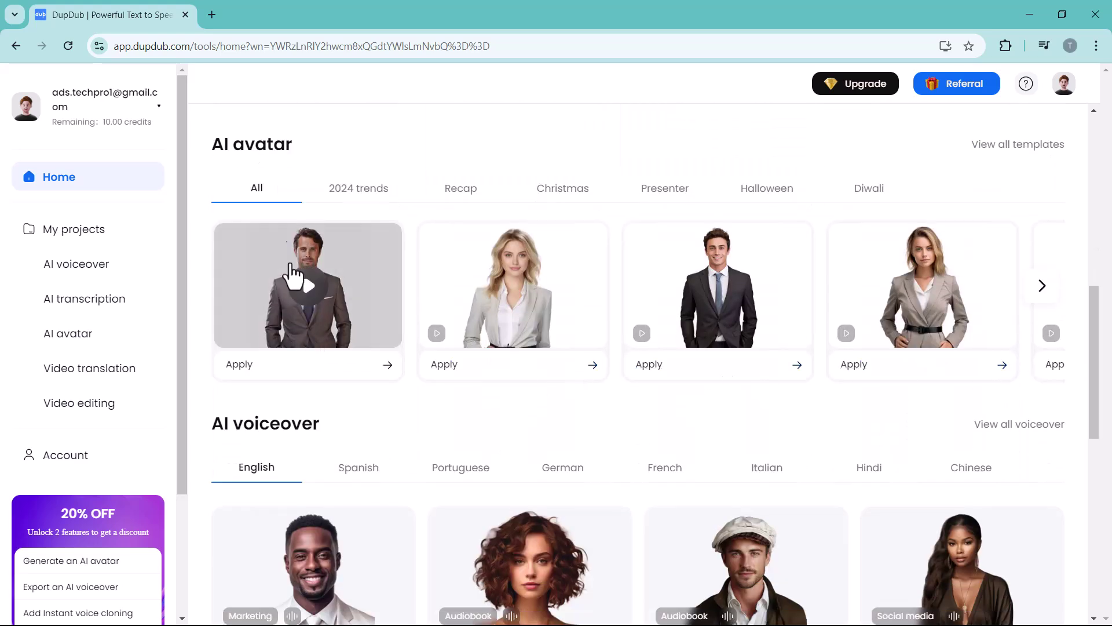
left_click(1043, 286)
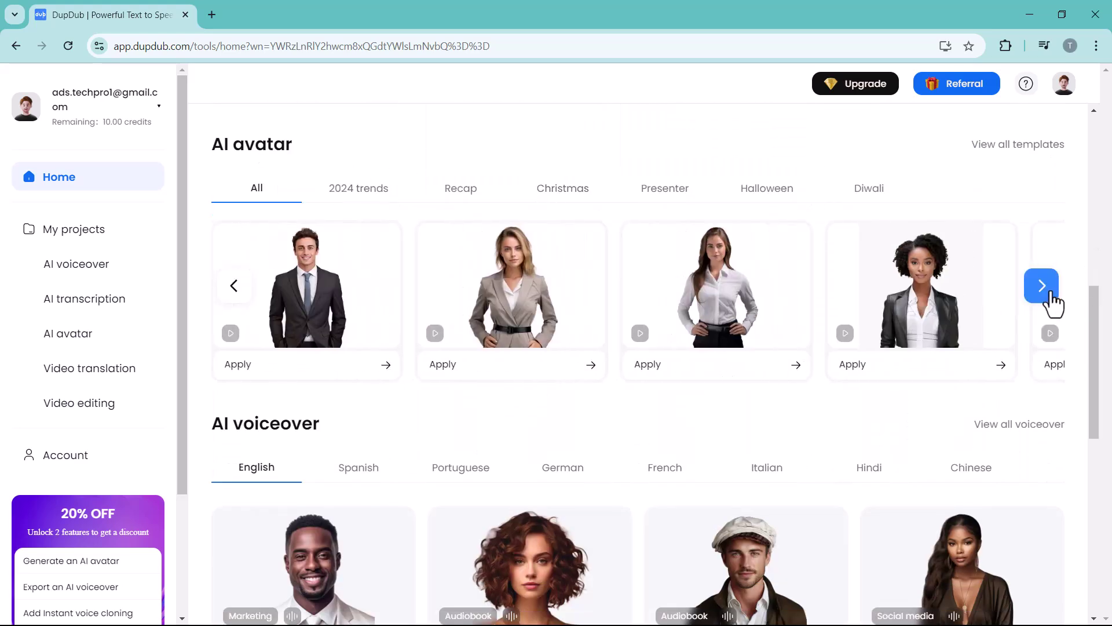
left_click(1049, 295)
left_click(1048, 294)
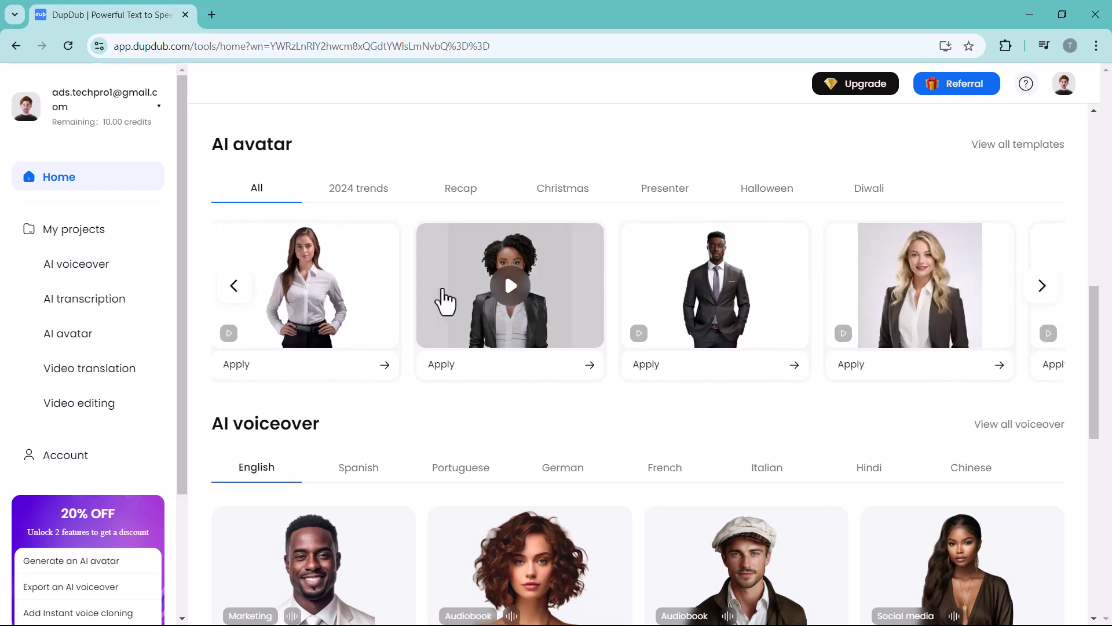
left_click(303, 293)
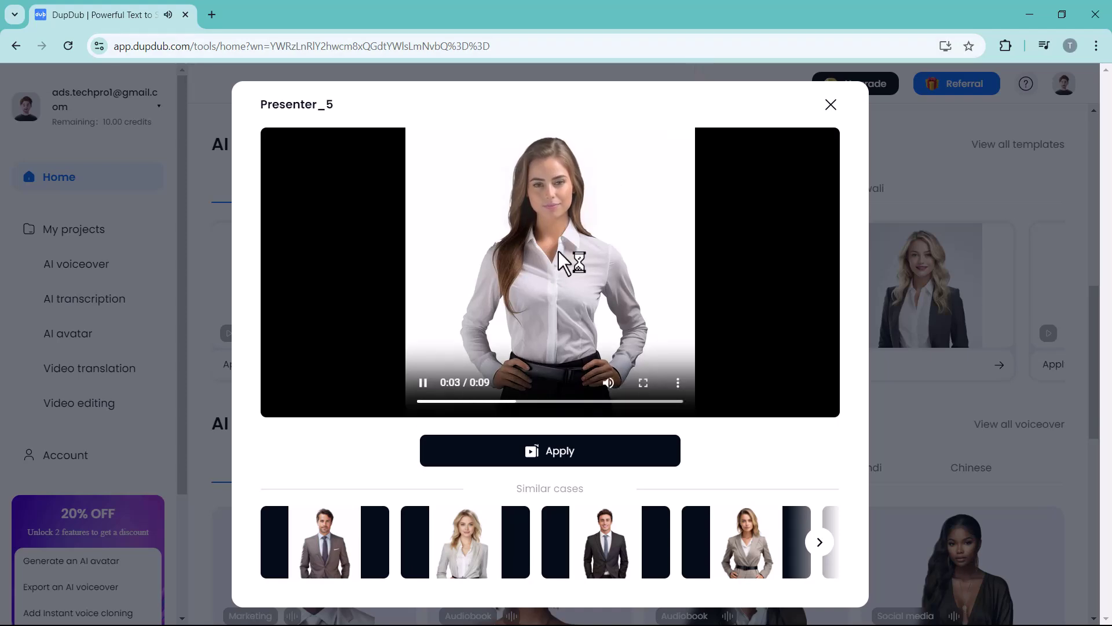
key("Escape")
Step: Play the English Movie voice sample, then the first Hindi Audiobook voice sample
scroll(760, 250, "down", 4)
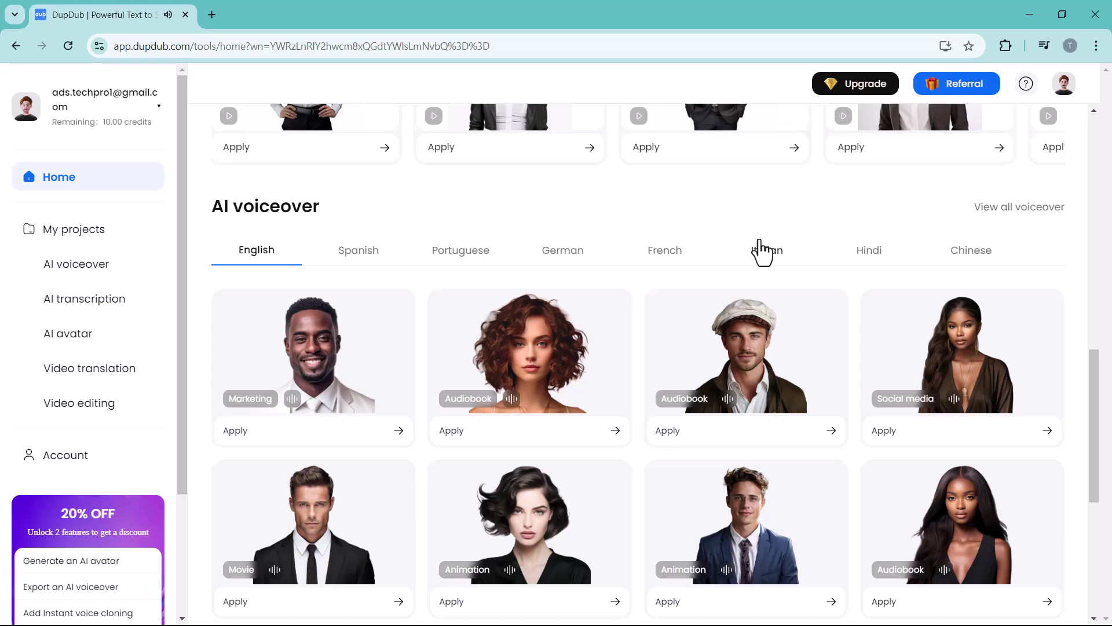
scroll(760, 249, "down", 1)
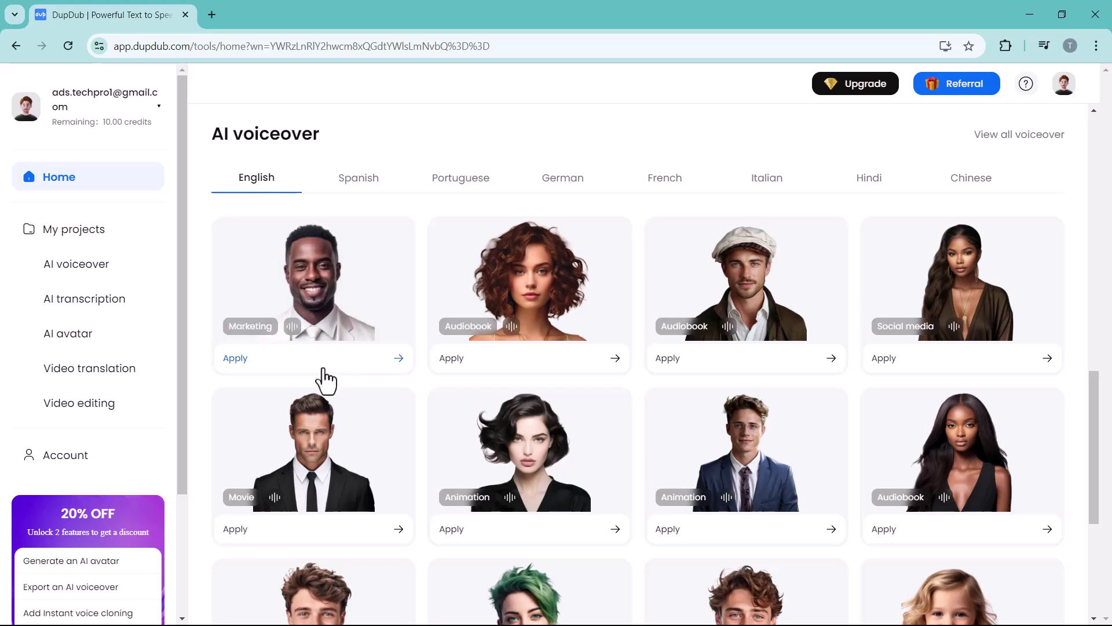
left_click(312, 455)
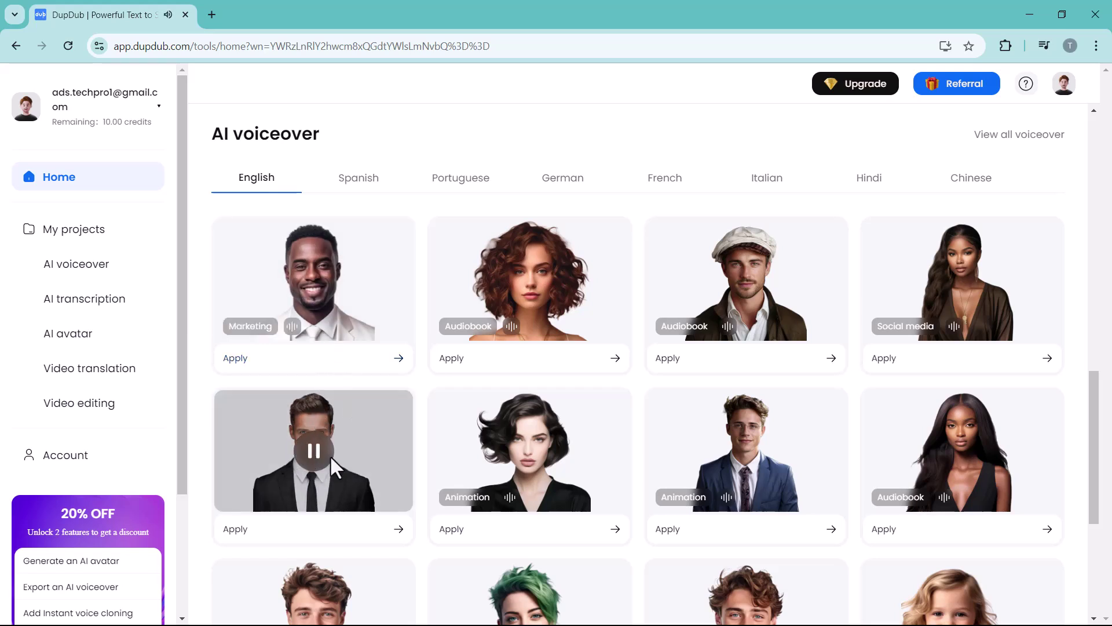
left_click(872, 179)
scroll(875, 182, "up", 3)
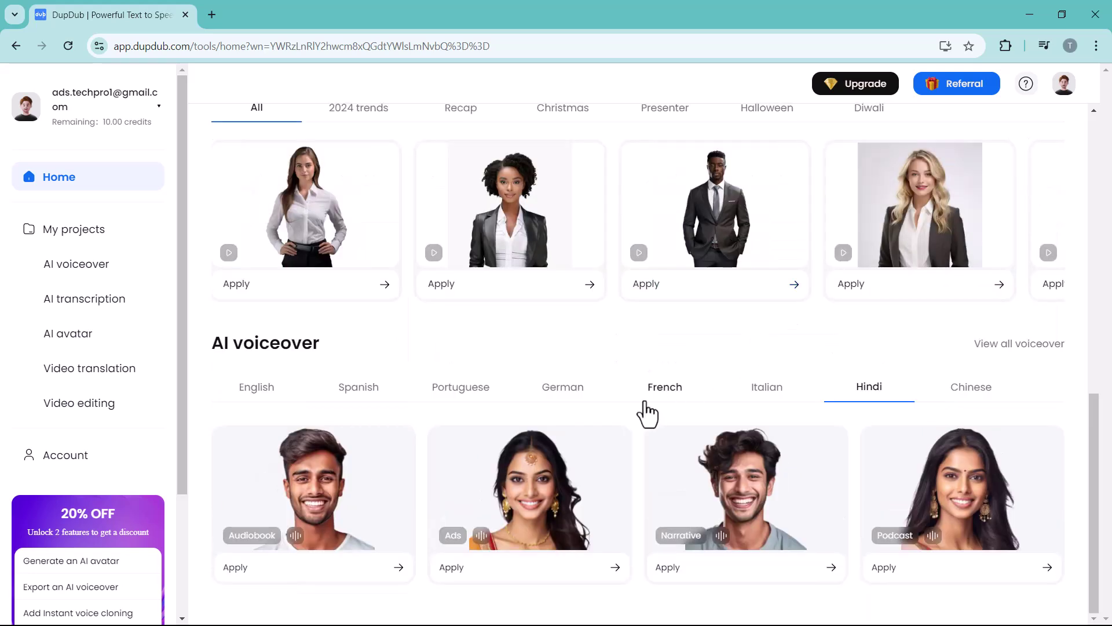
mouse_move(243, 533)
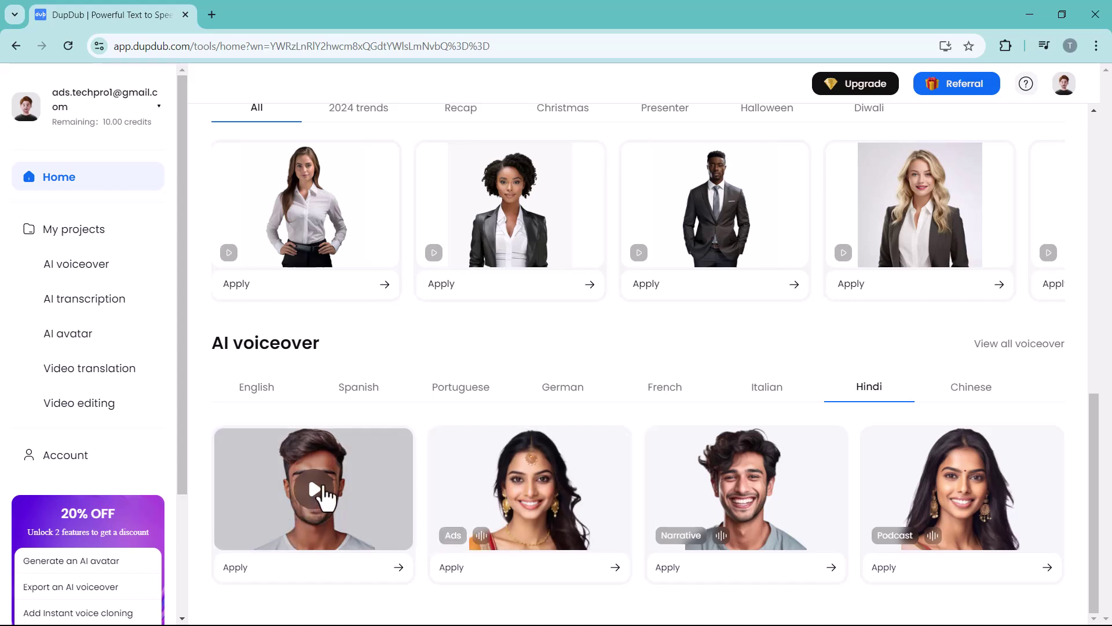
left_click(316, 491)
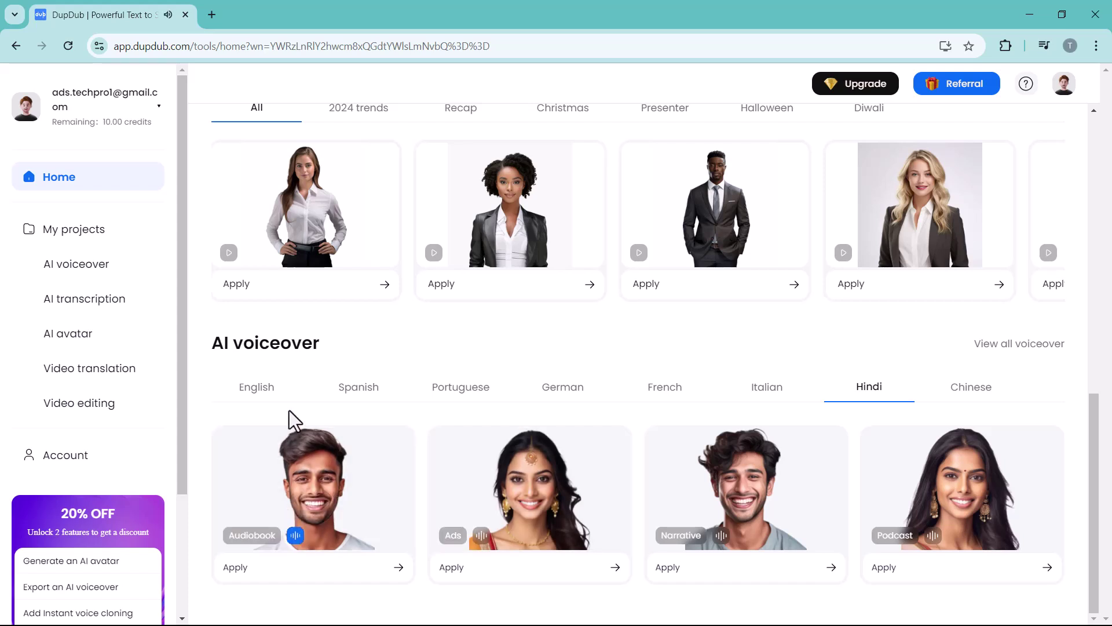
scroll(671, 374, "up", 10)
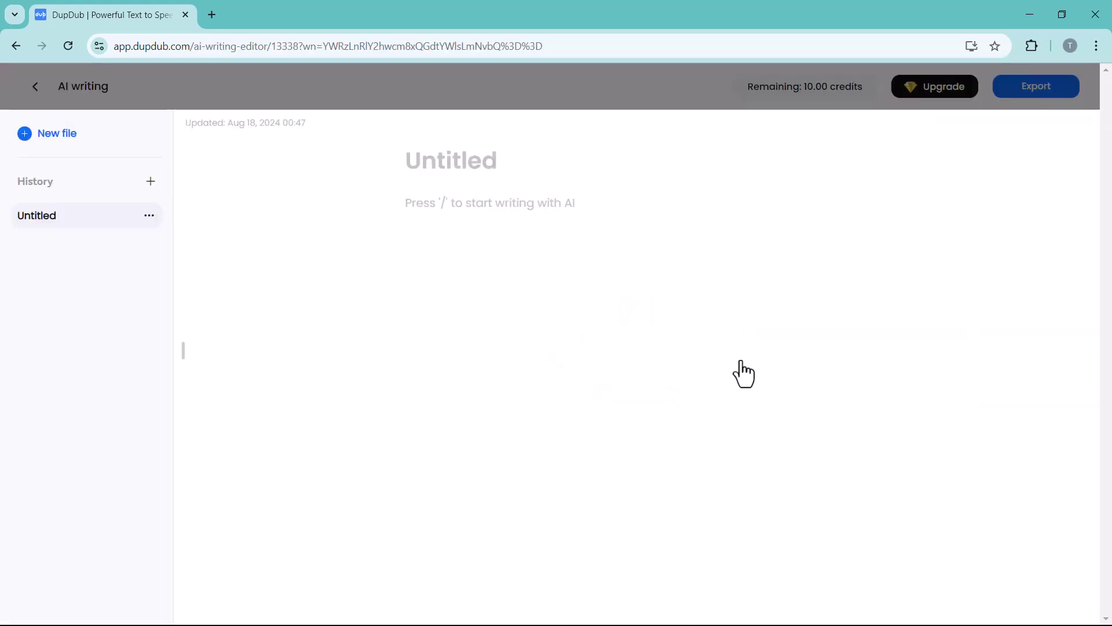
Step: Request a YouTube video script on '3 powerful feature of DupDub' from the AI writer
left_click(451, 209)
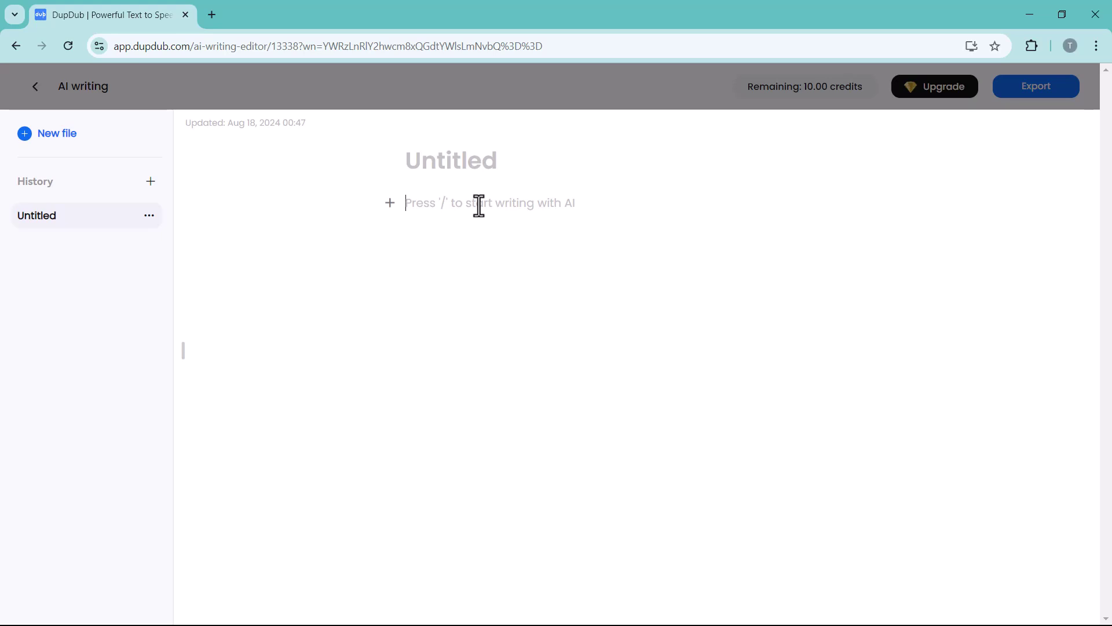
type("/")
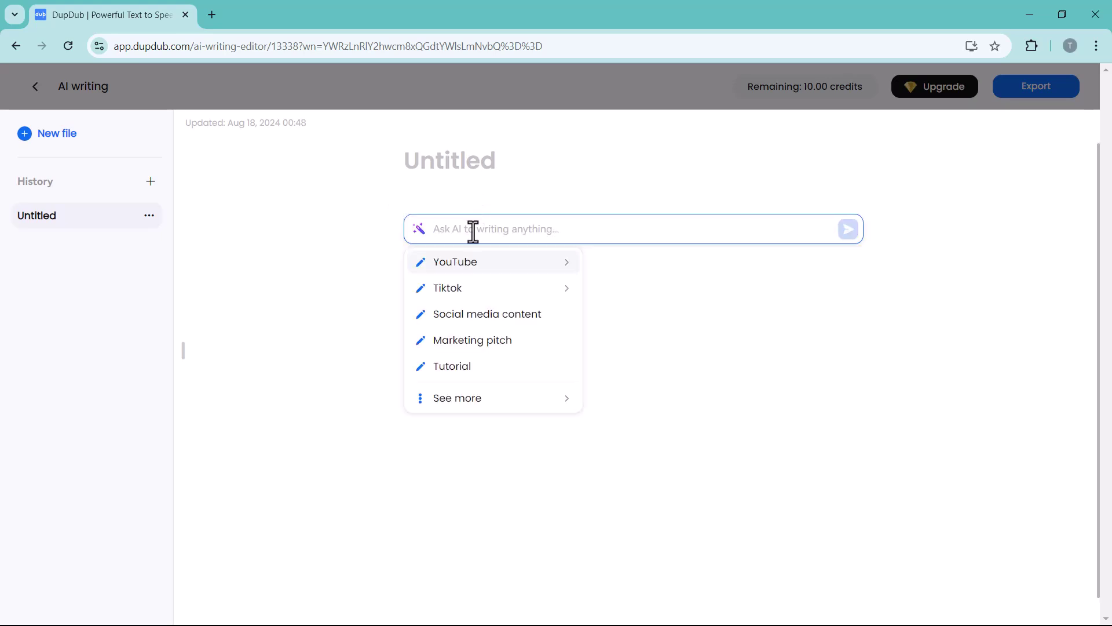
mouse_move(459, 271)
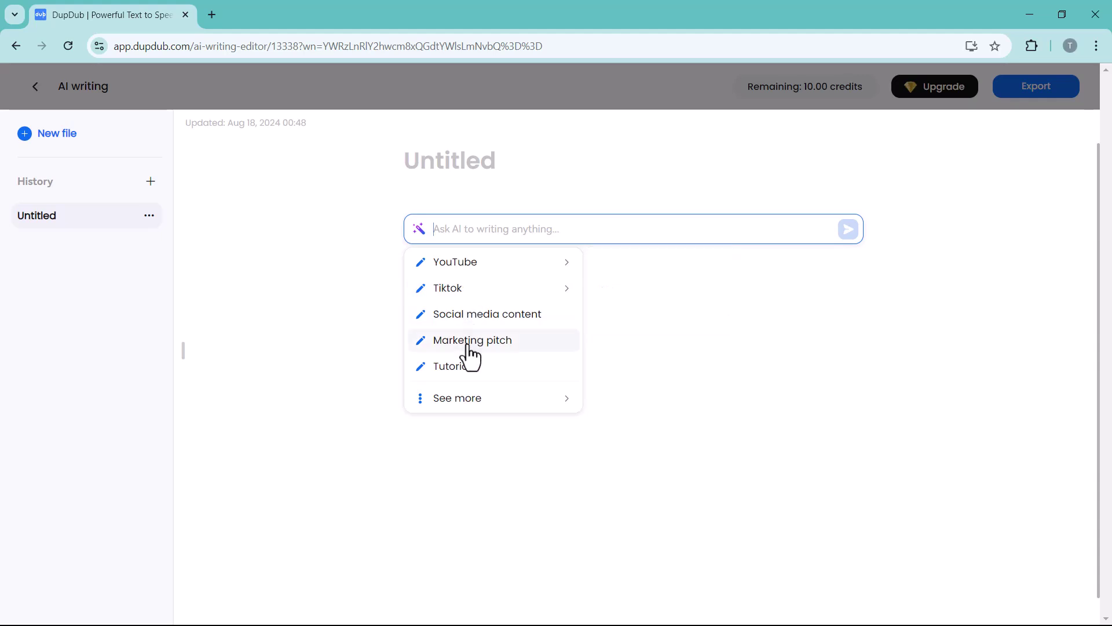
mouse_move(472, 409)
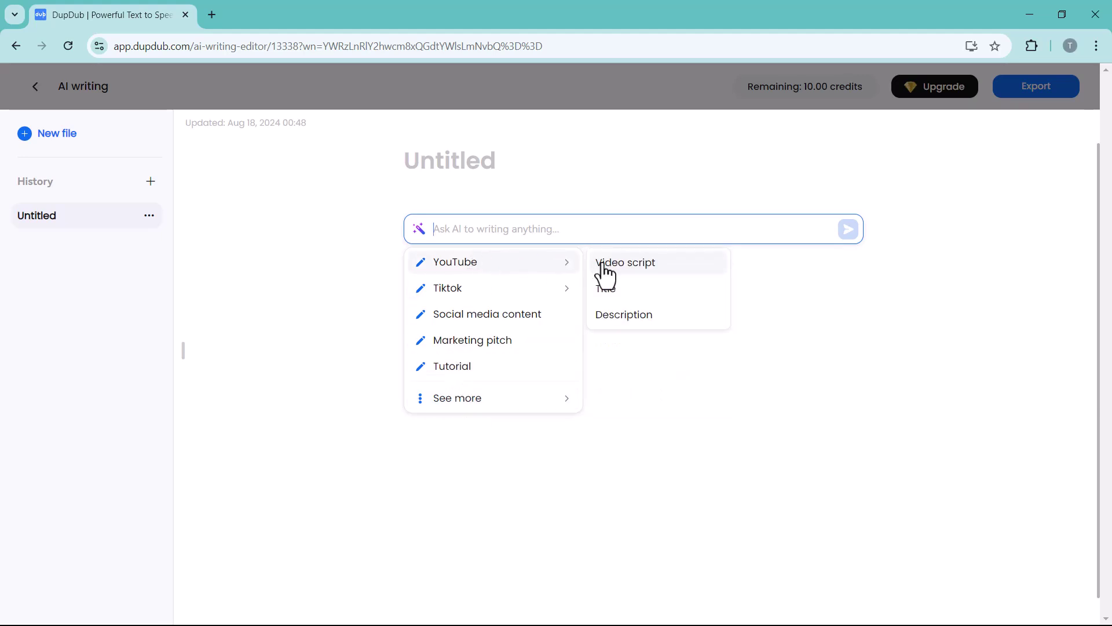
left_click(609, 267)
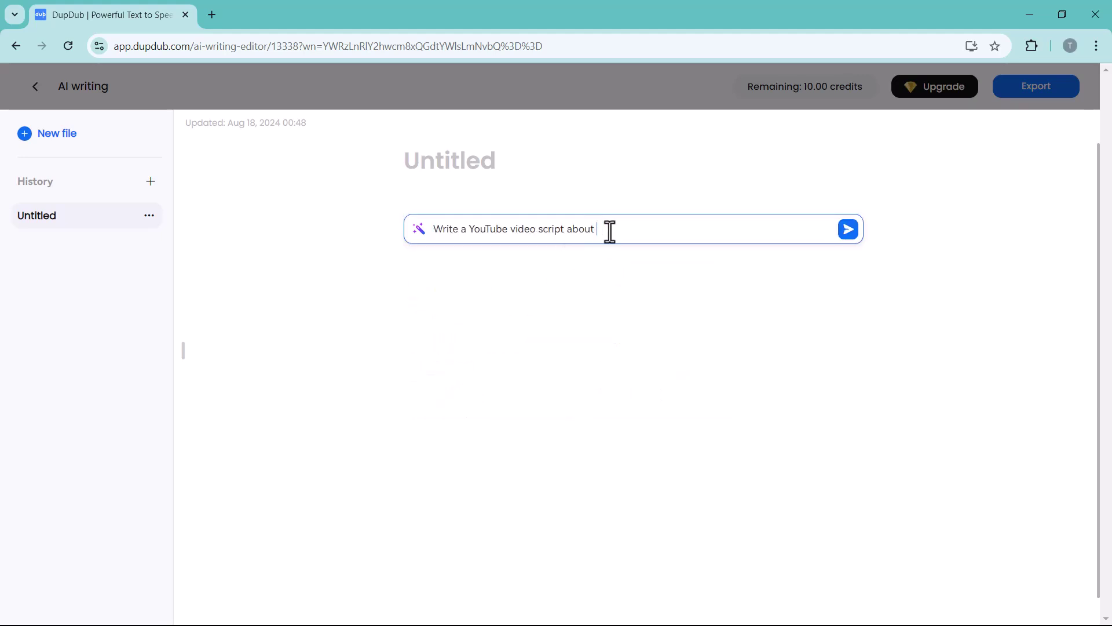
type("3 powerful feature of DupDub")
key("Return")
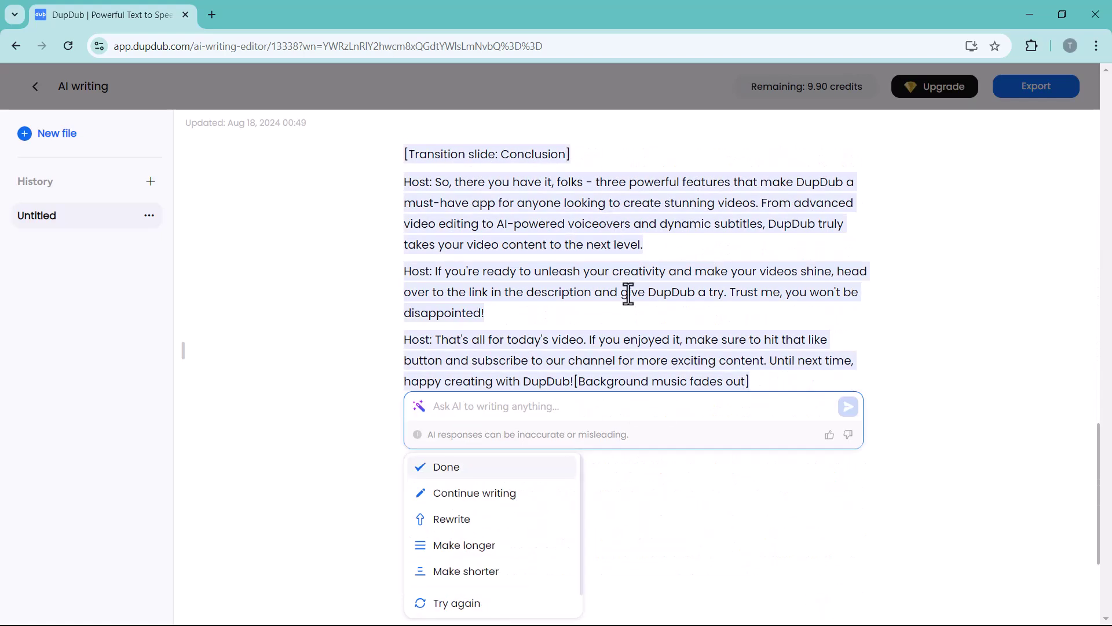
Step: Apply Make shorter to the generated script and accept the result
scroll(629, 292, "down", 3)
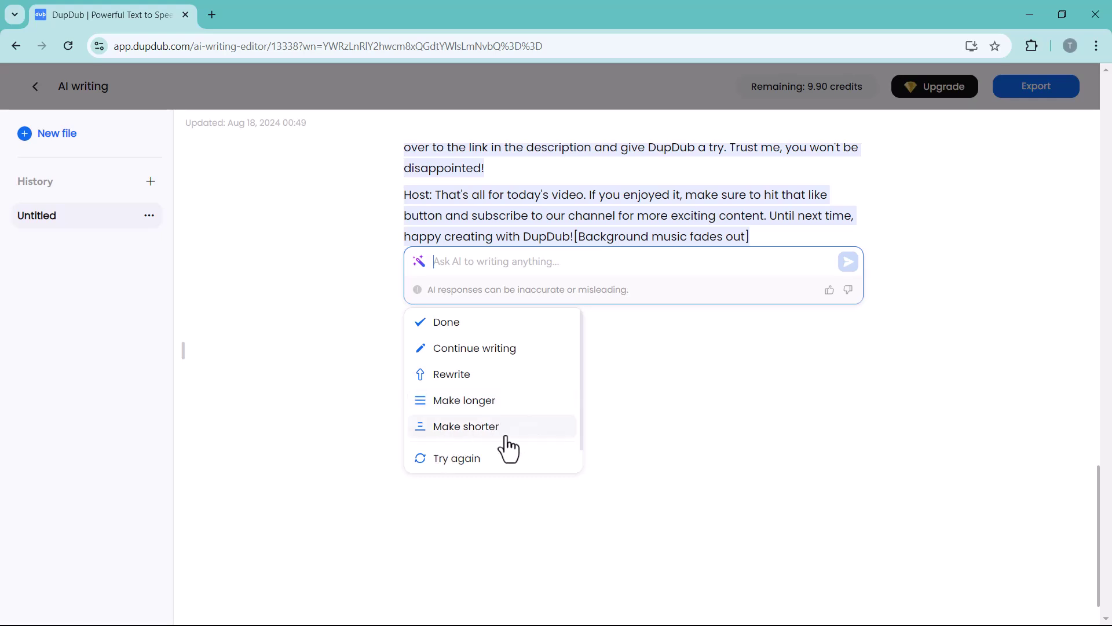
left_click(485, 429)
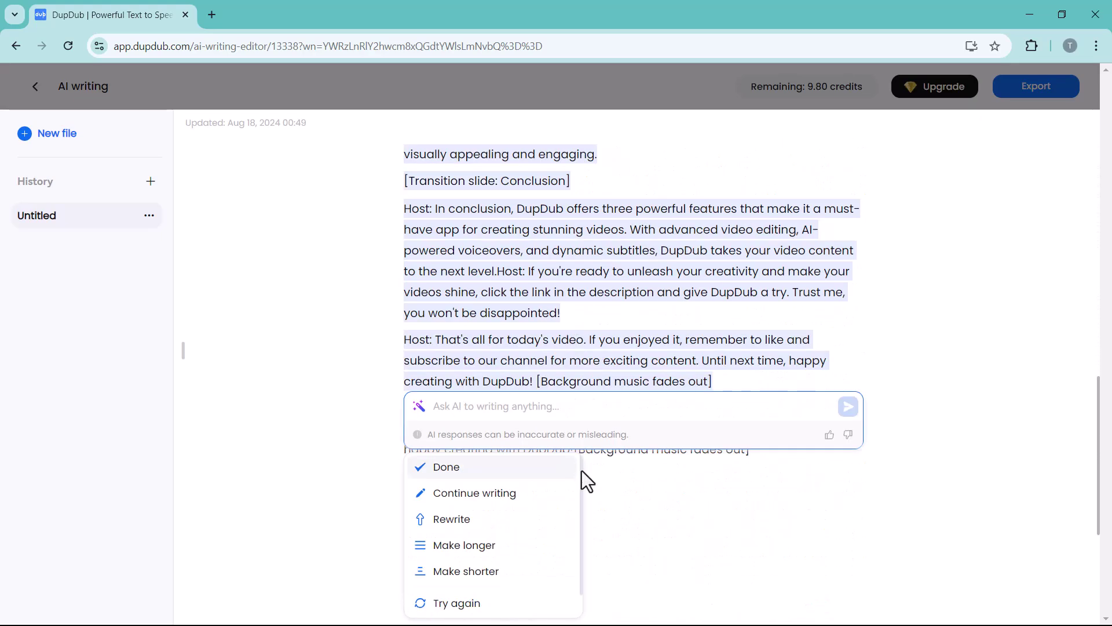
left_click(530, 476)
scroll(633, 460, "up", 10)
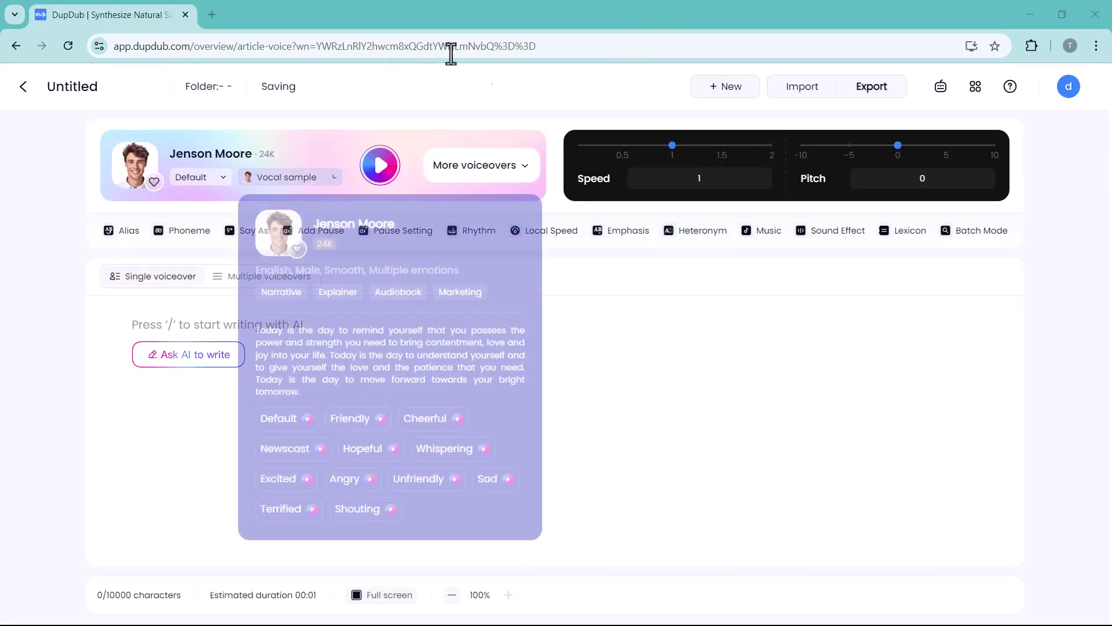
Step: Filter the voice library to English, Male, Adults, Explainer and Premium voices
left_click(184, 176)
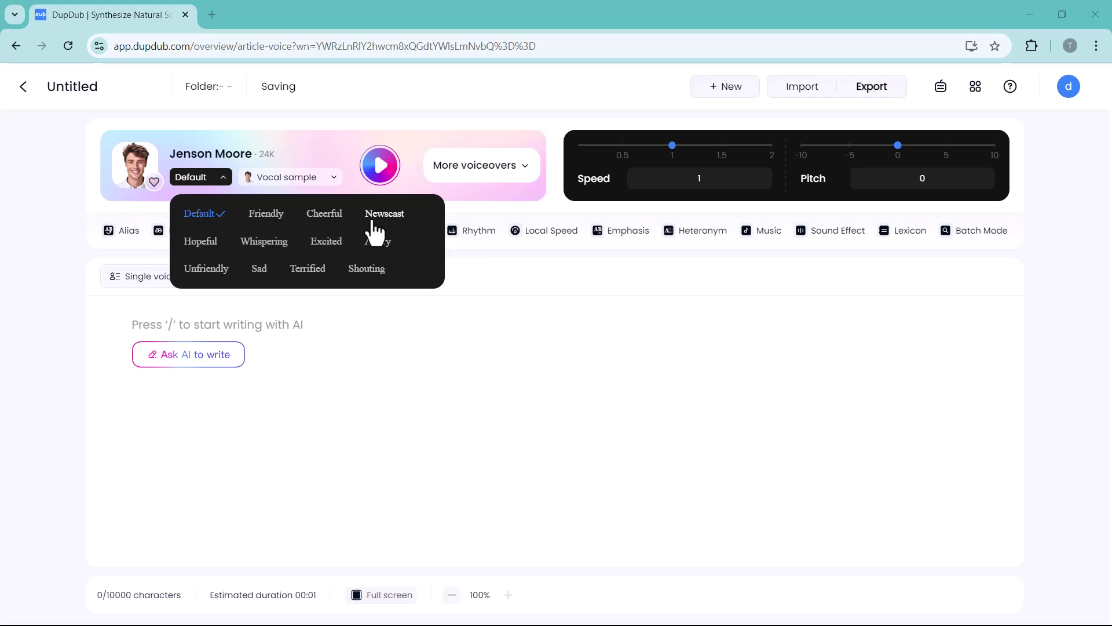
left_click(482, 178)
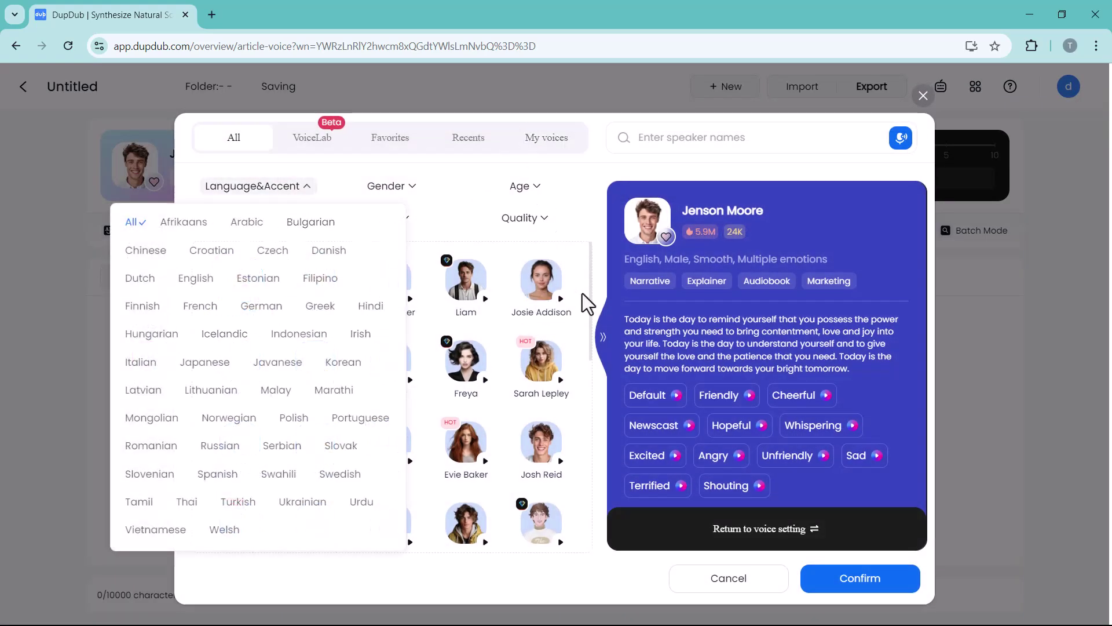
mouse_move(288, 204)
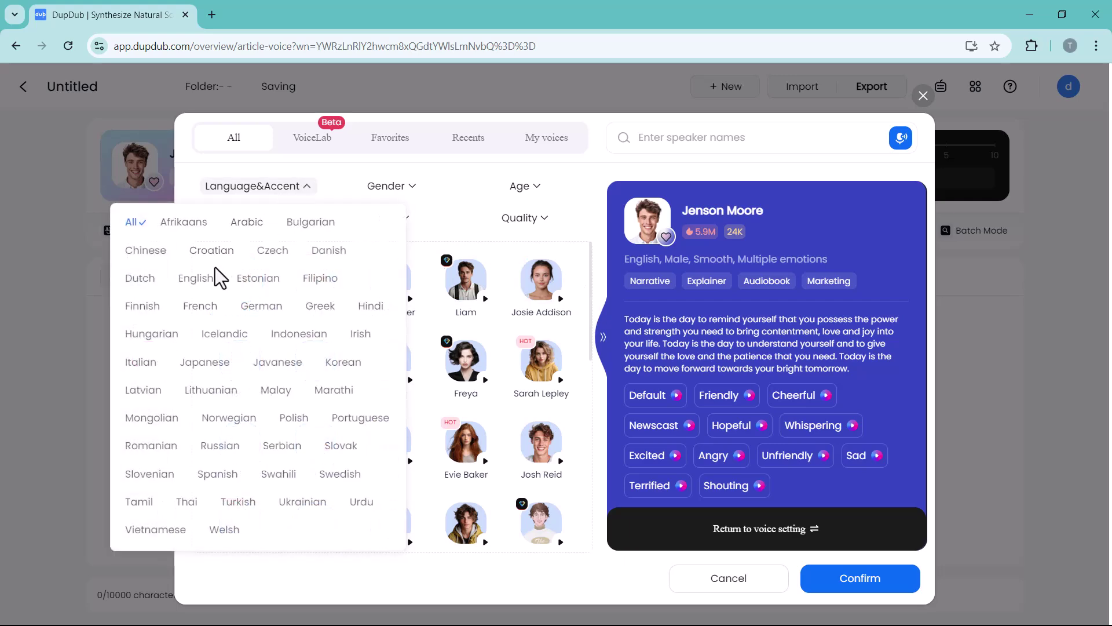
left_click(197, 280)
mouse_move(410, 194)
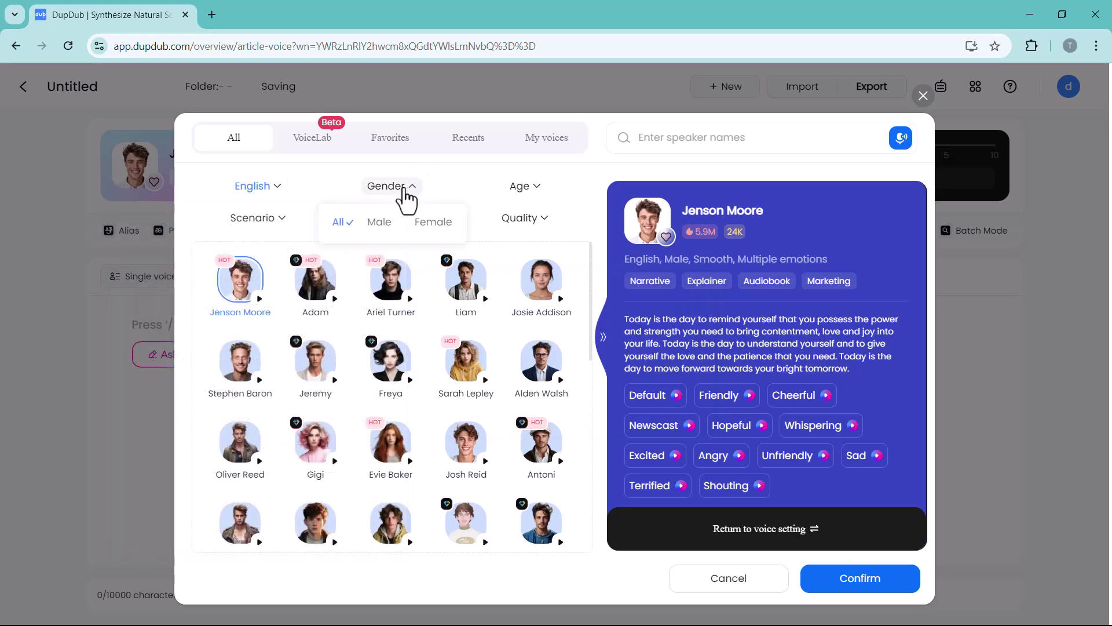
left_click(380, 230)
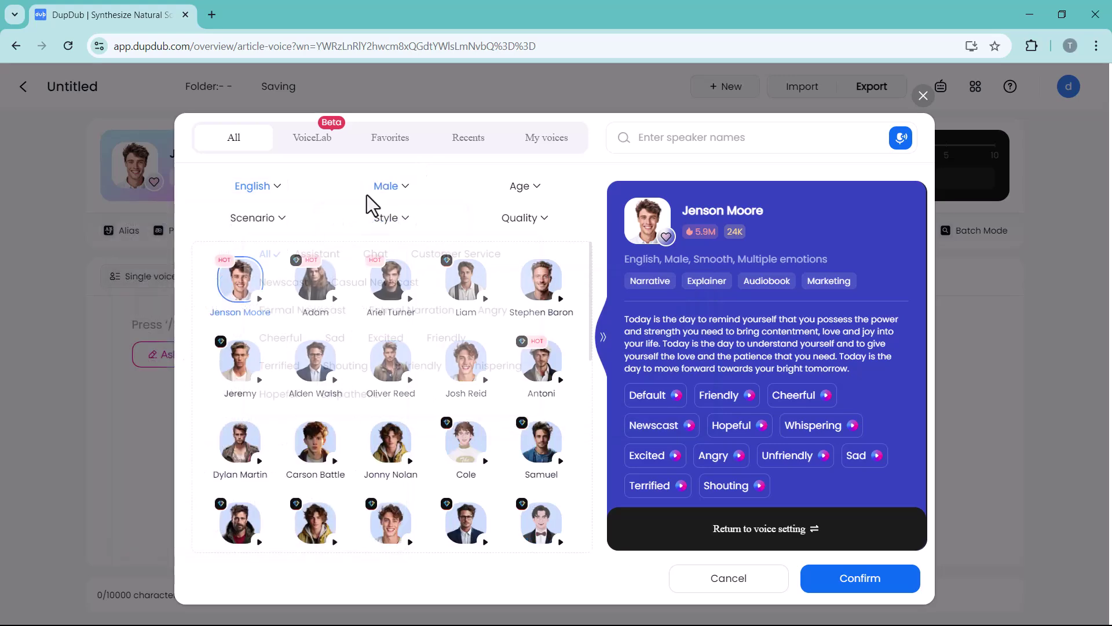
mouse_move(530, 198)
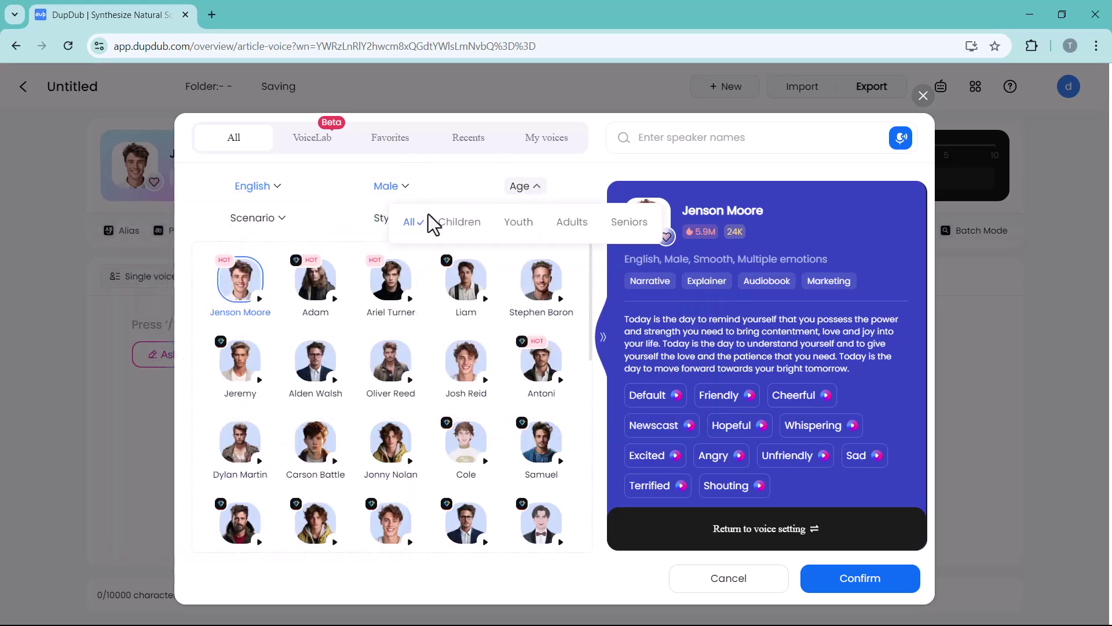
left_click(570, 227)
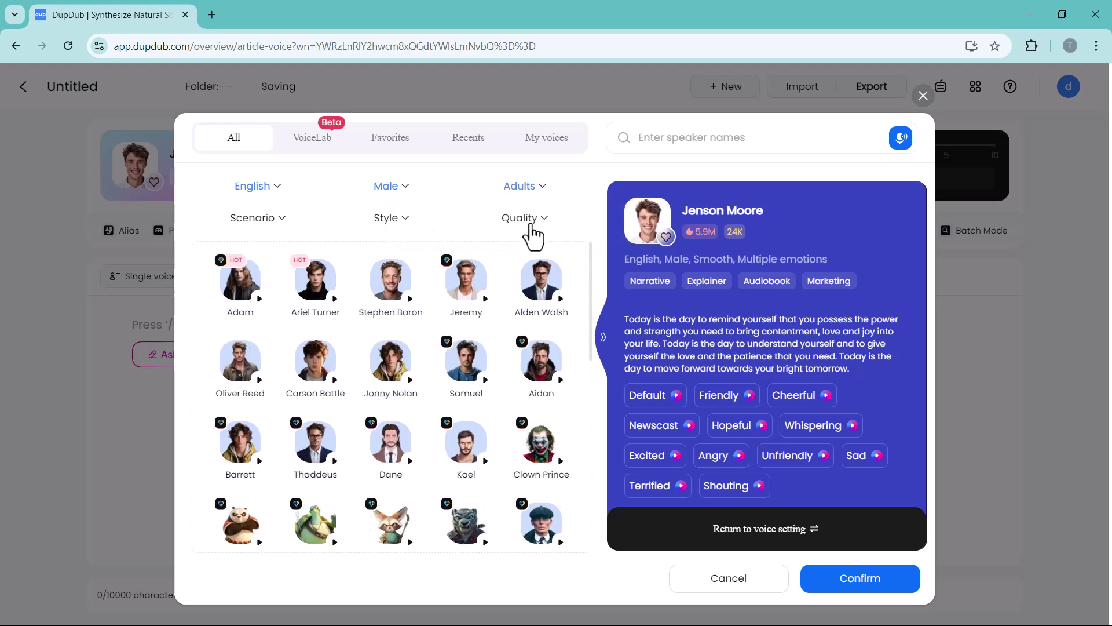
mouse_move(284, 232)
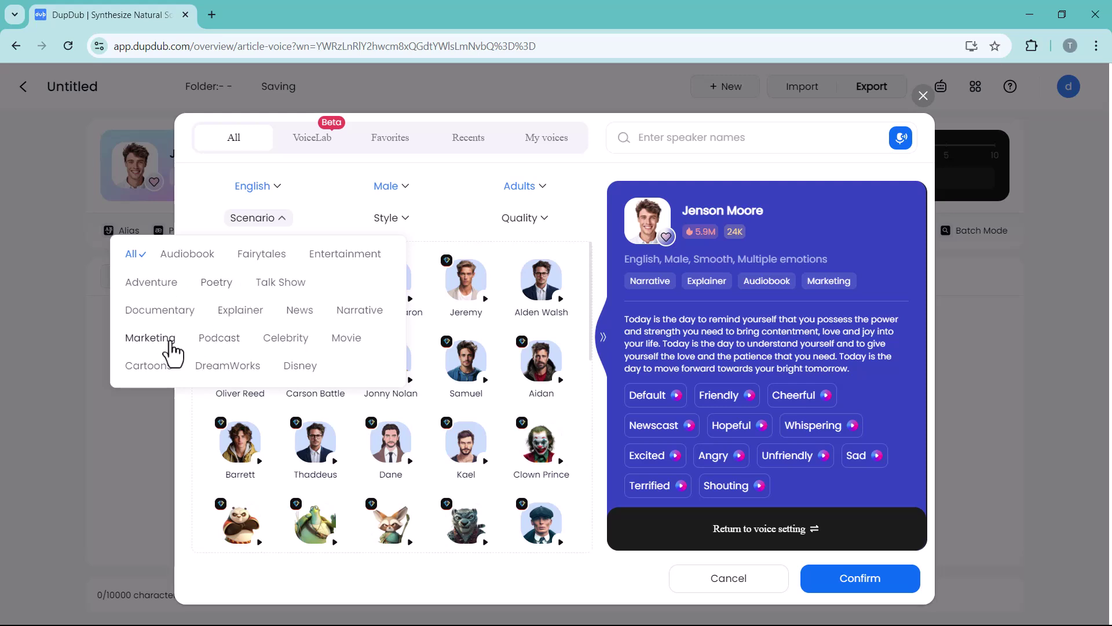
left_click(240, 310)
mouse_move(404, 232)
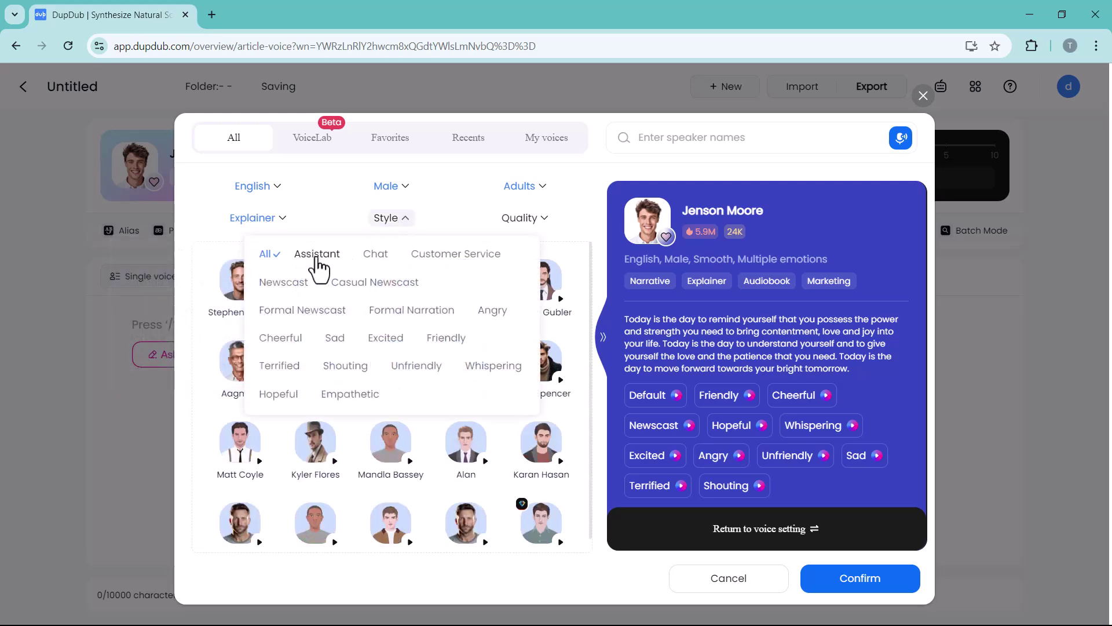
mouse_move(504, 225)
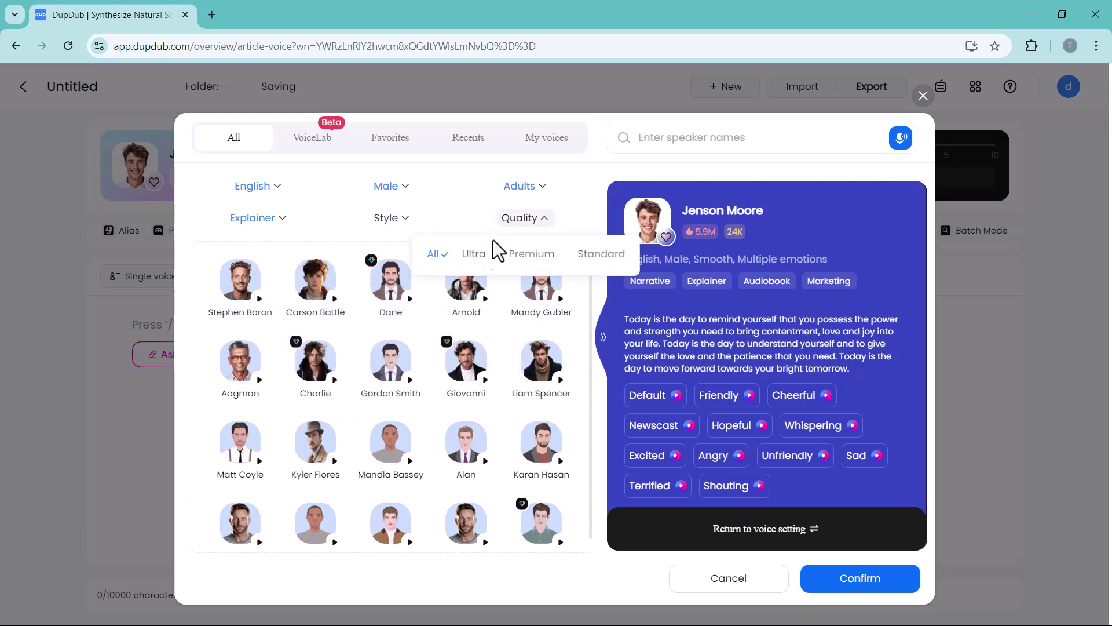
left_click(531, 255)
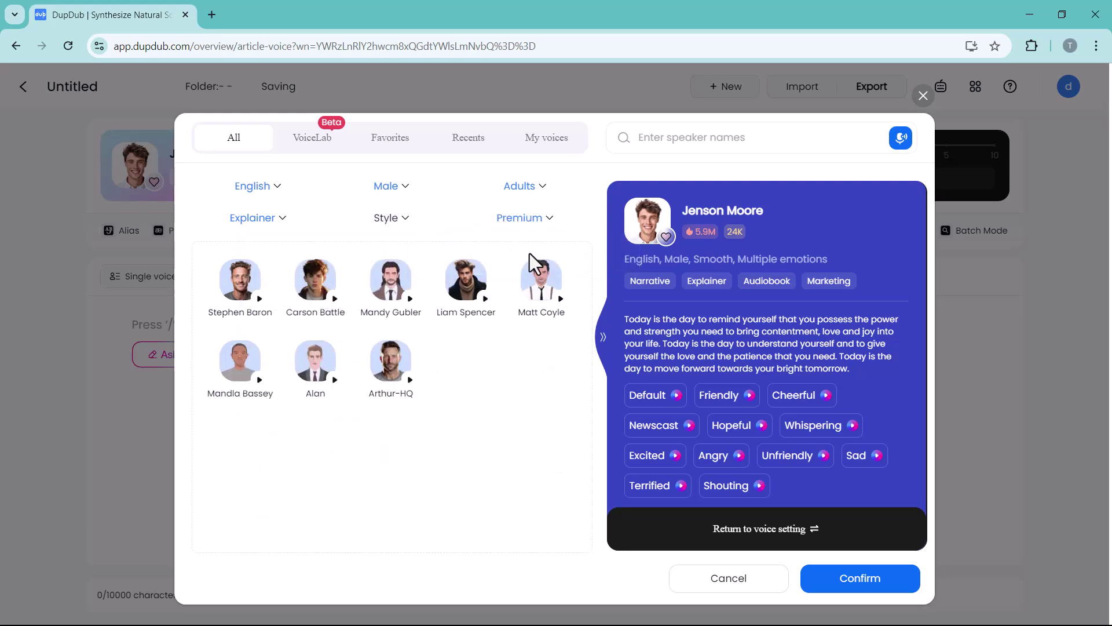
Step: Compare three voice previews and confirm the bright, comforting Stephen Baron voice
left_click(265, 319)
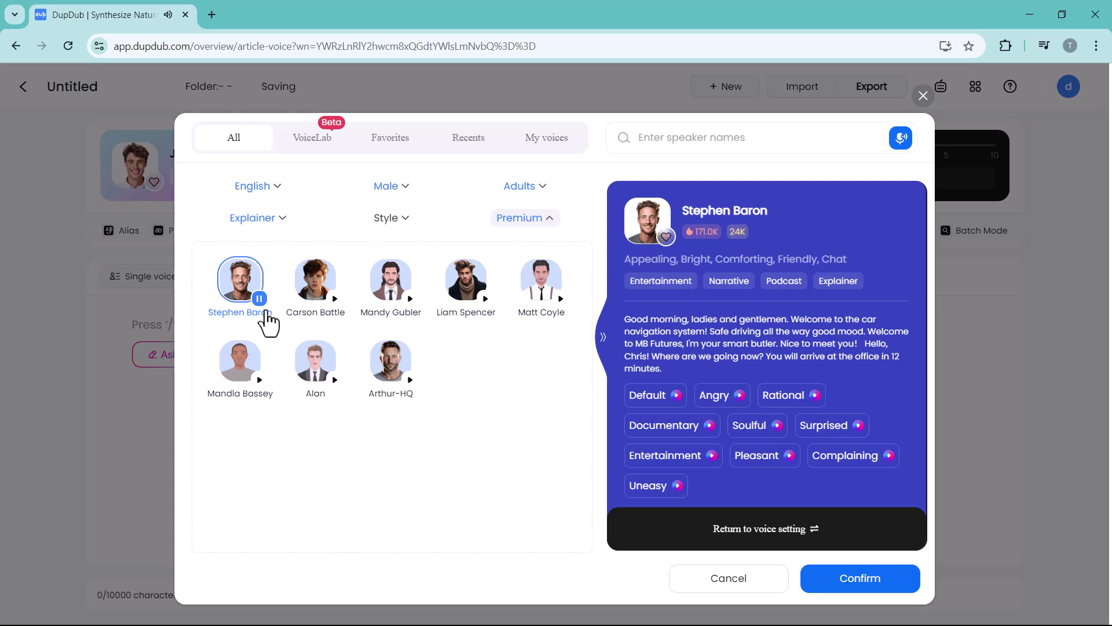
left_click(410, 299)
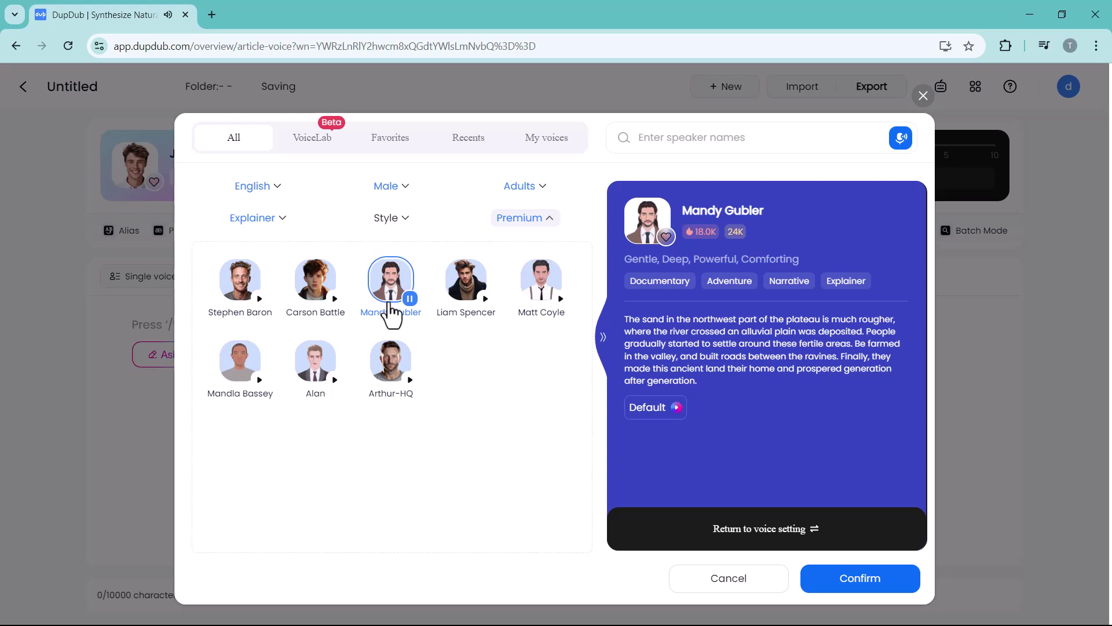
left_click(336, 380)
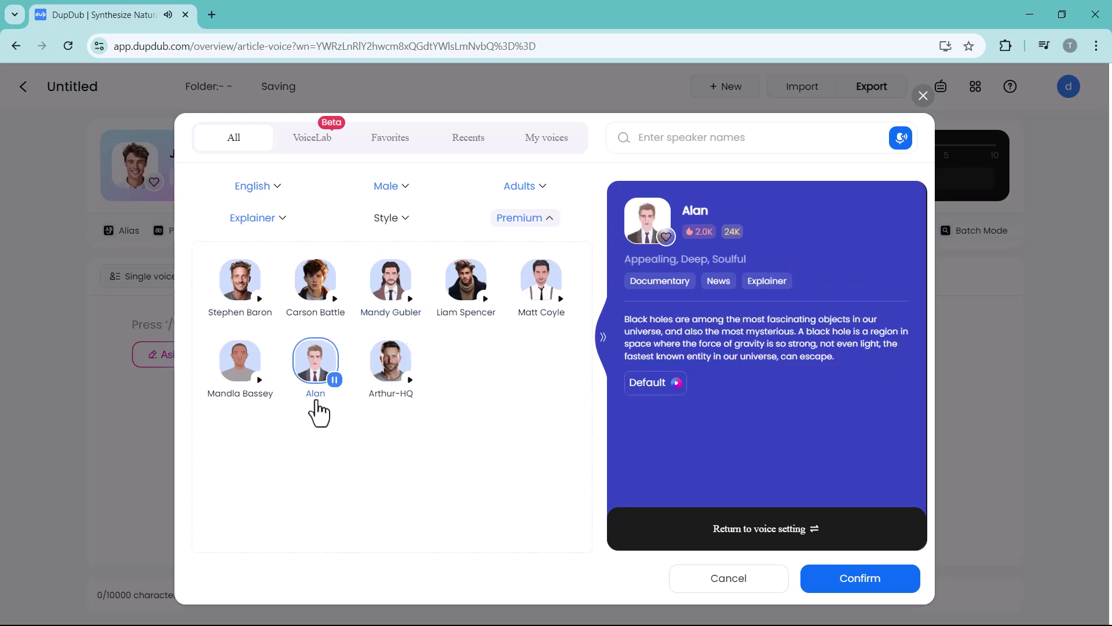
left_click(260, 299)
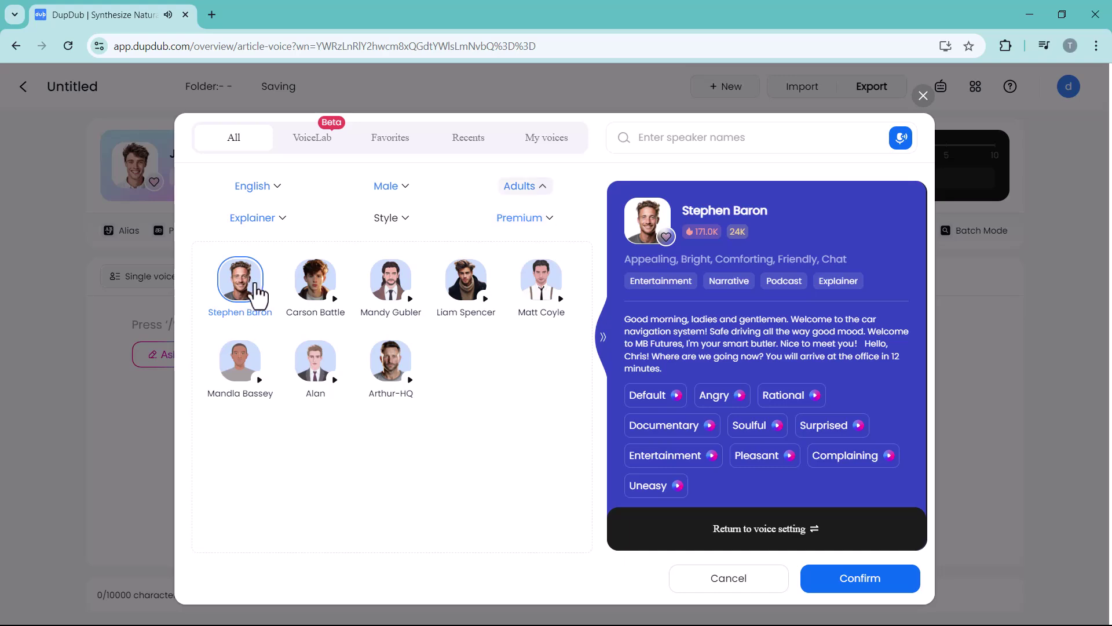
left_click(860, 578)
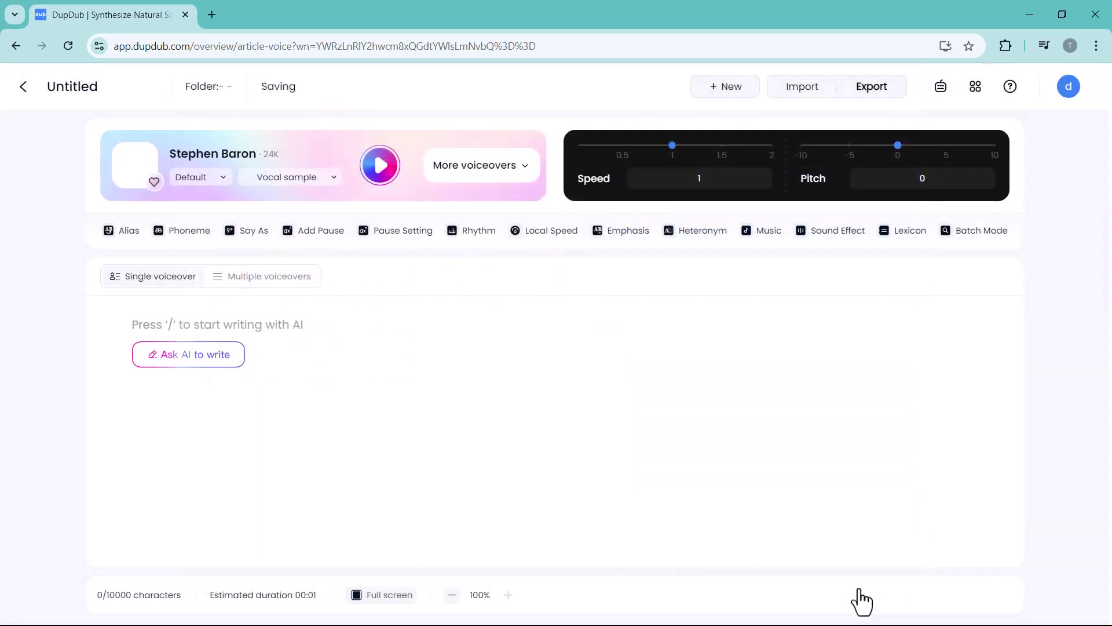
Step: Generate a YouTube video script about 'DupDub' in the voiceover text and start an AI rework
type("/")
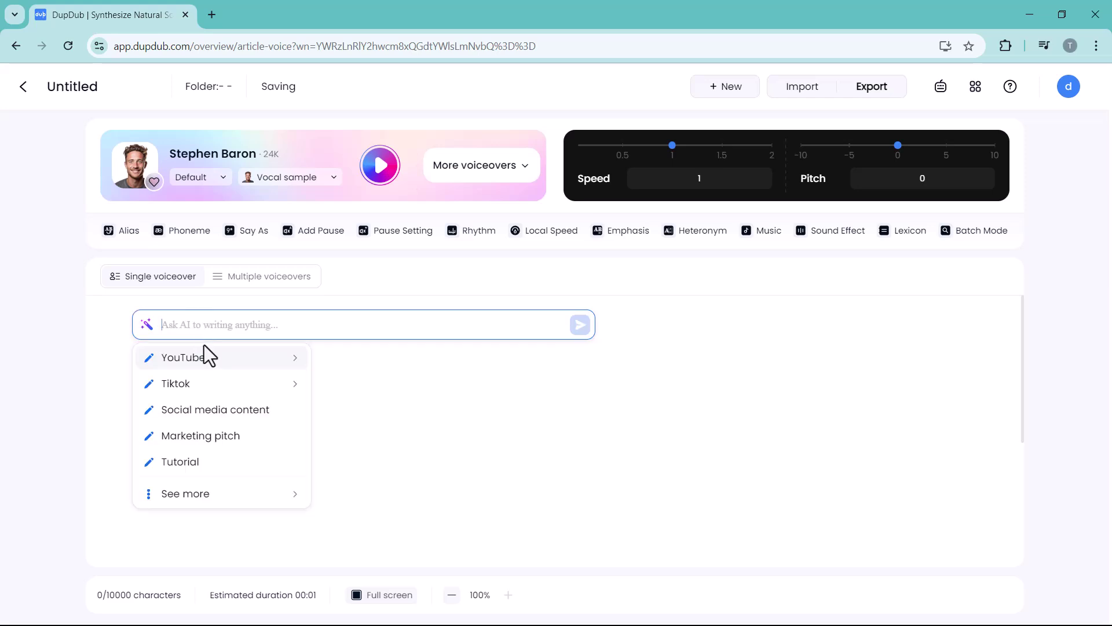
mouse_move(206, 358)
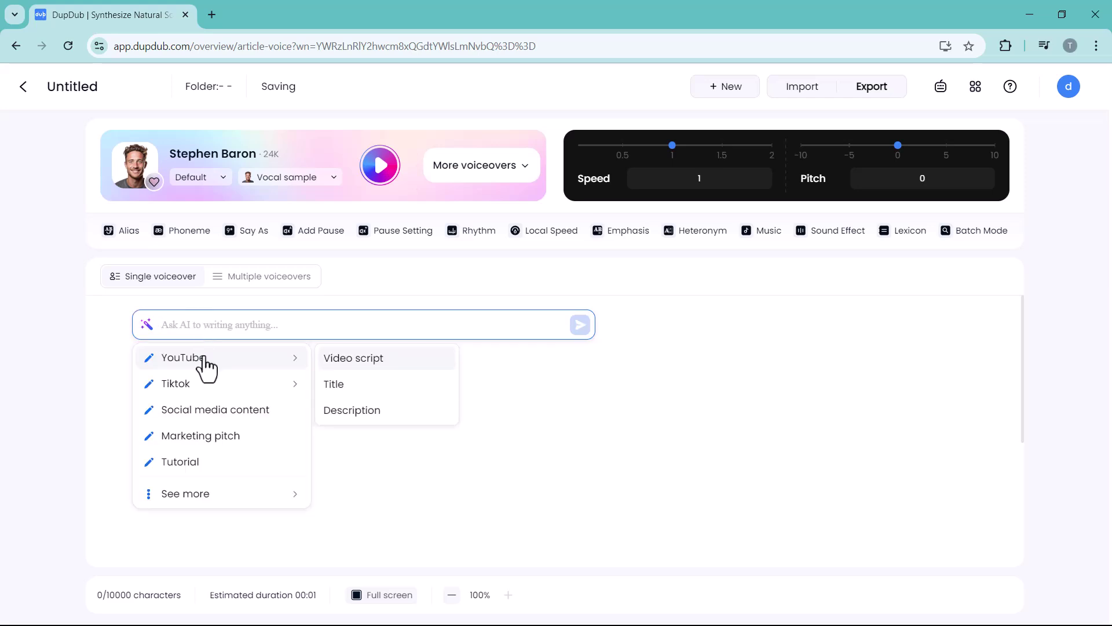
left_click(353, 359)
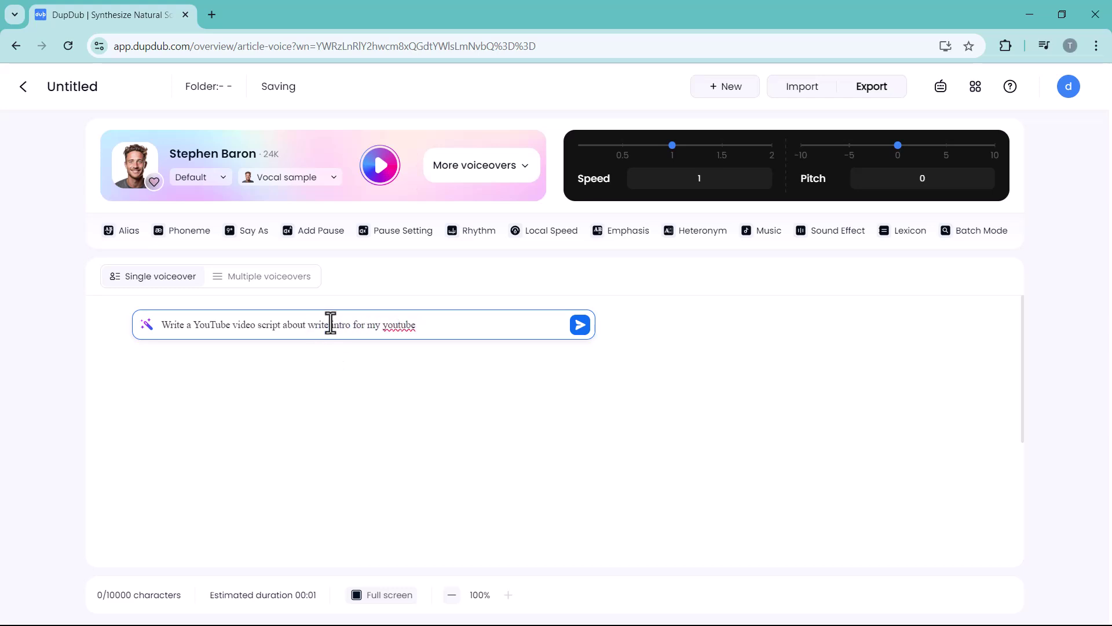
type("DupDub")
key("Return")
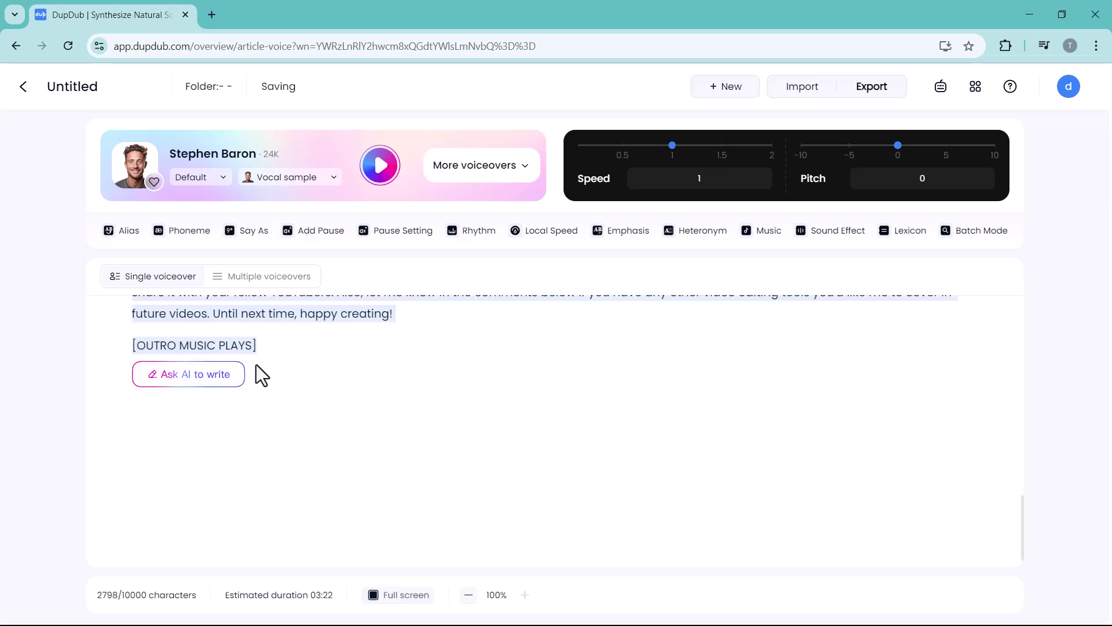
left_click(197, 387)
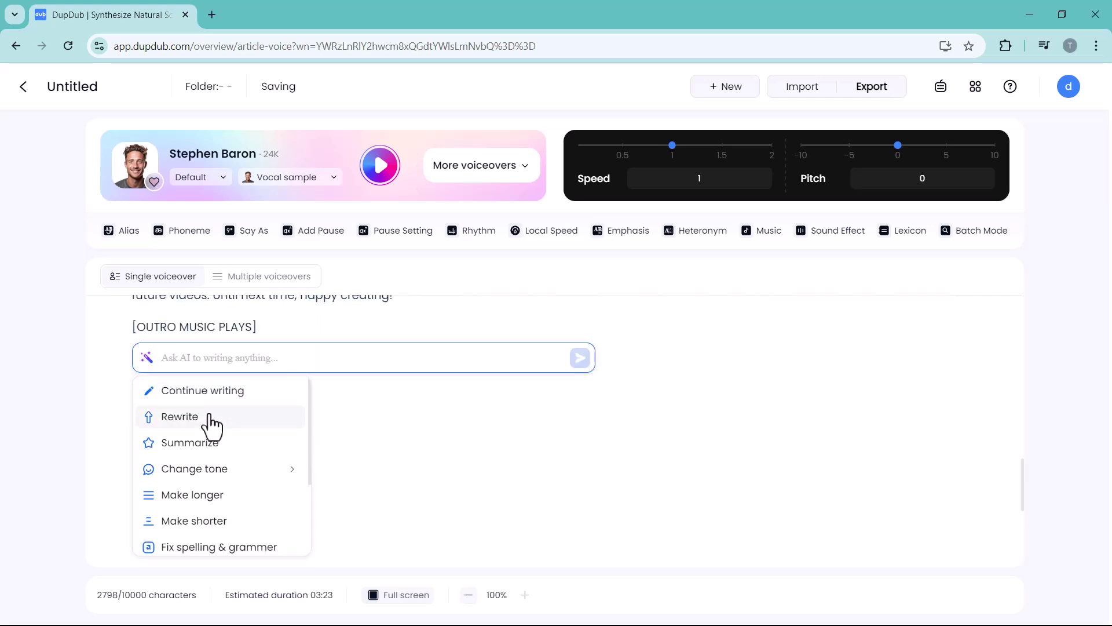
left_click(370, 277)
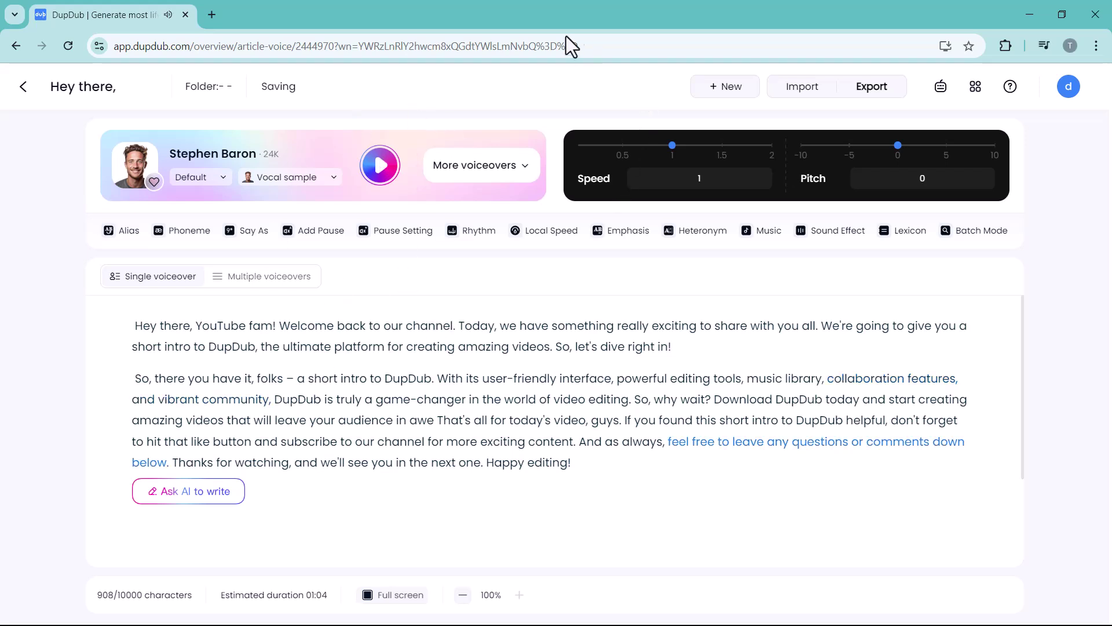
Step: Keep the speaking speed at 1 and raise the voice pitch to 4
left_click_drag(679, 145, 720, 145)
left_click(673, 146)
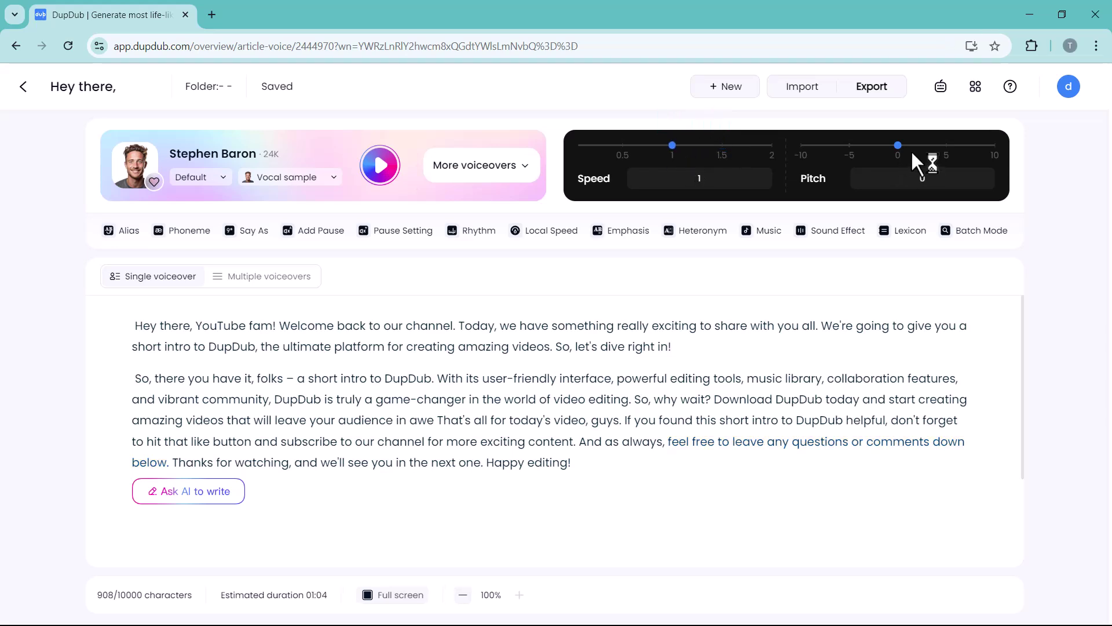
left_click(937, 146)
Step: Export the voiceover as MP3 and play the downloaded file
left_click(876, 91)
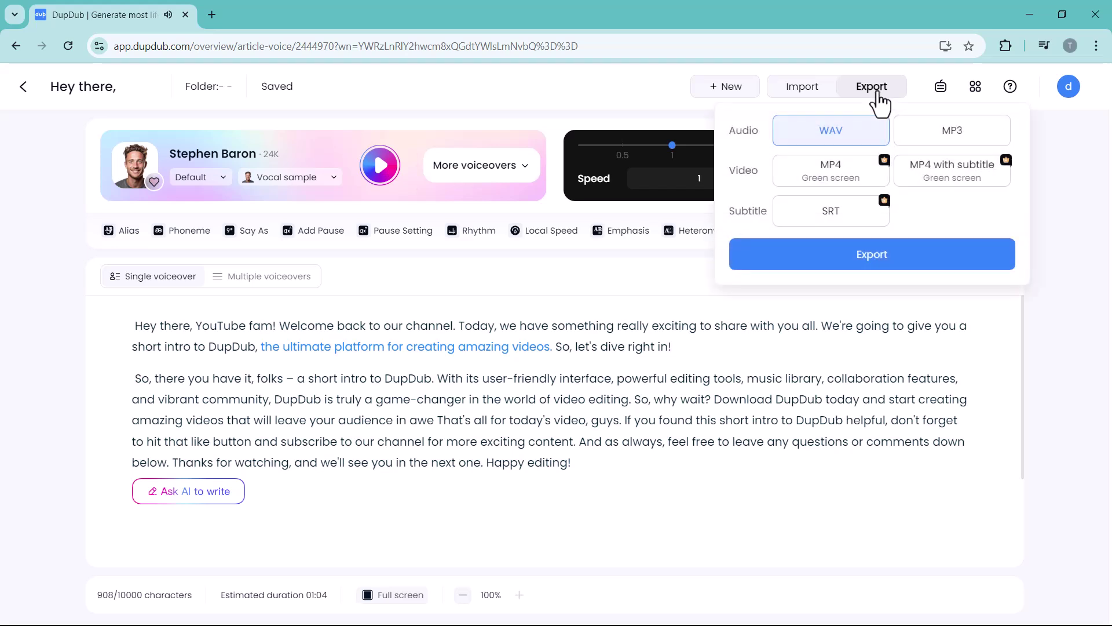
left_click(933, 134)
left_click(877, 260)
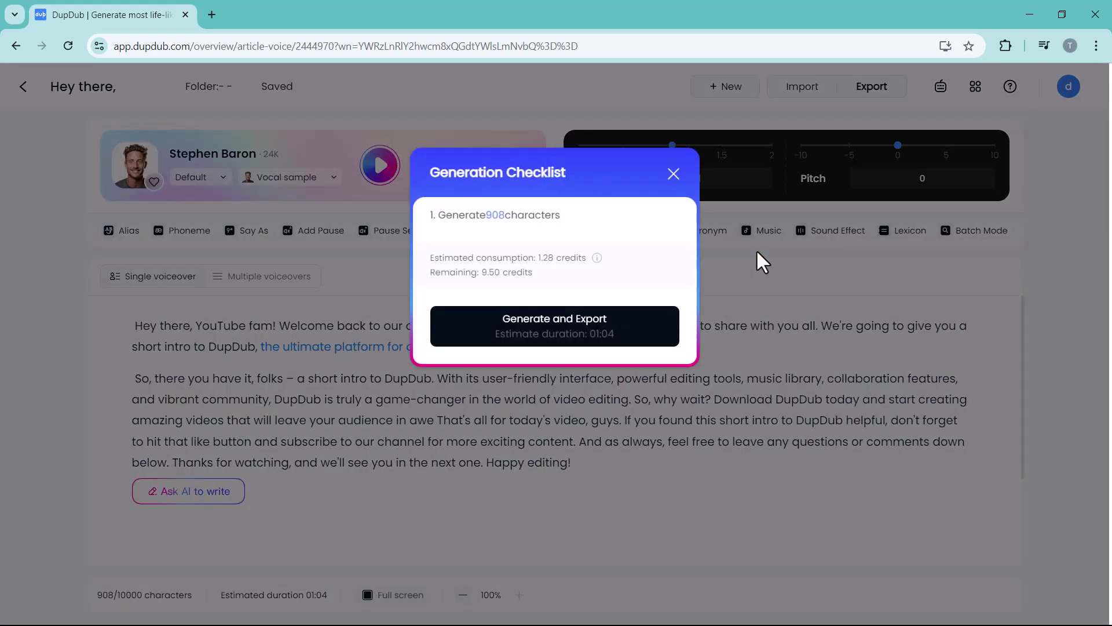
left_click(475, 325)
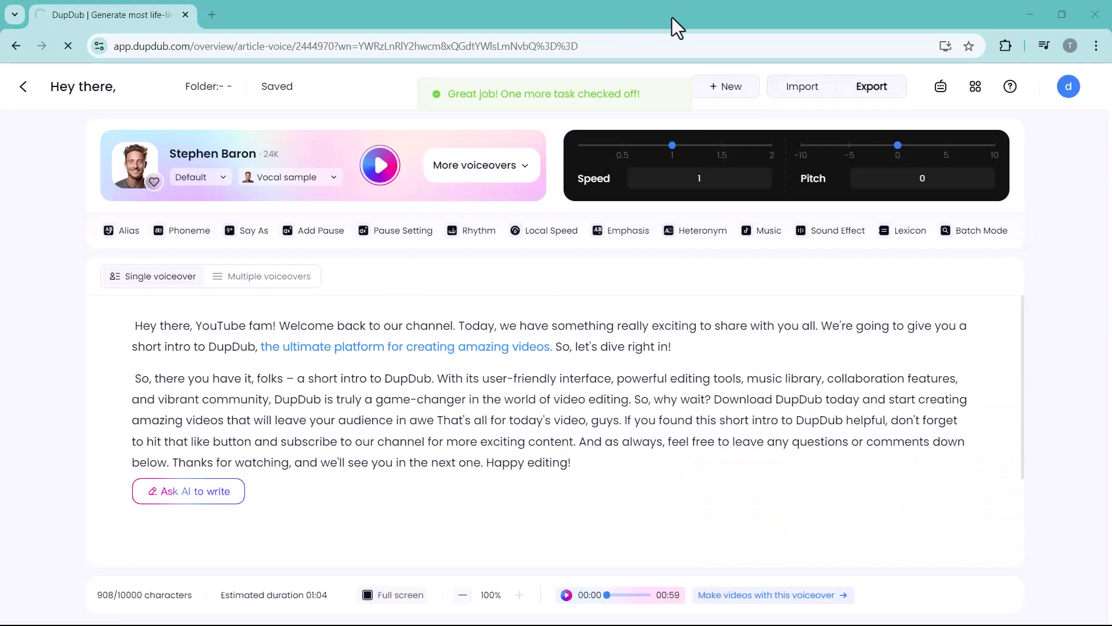
left_click(1043, 46)
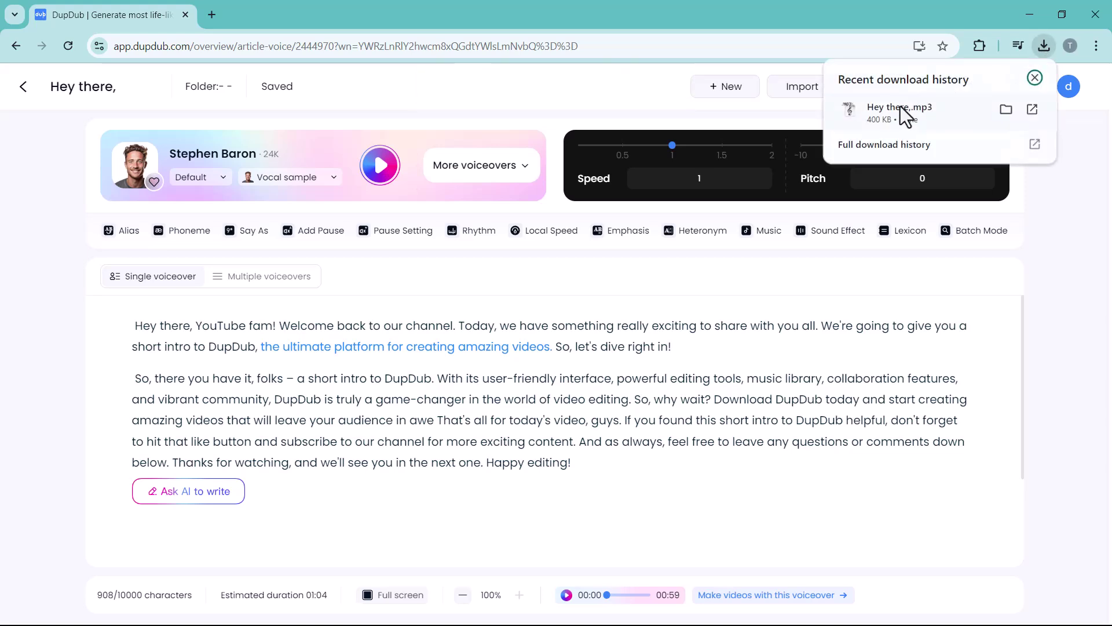
left_click(886, 114)
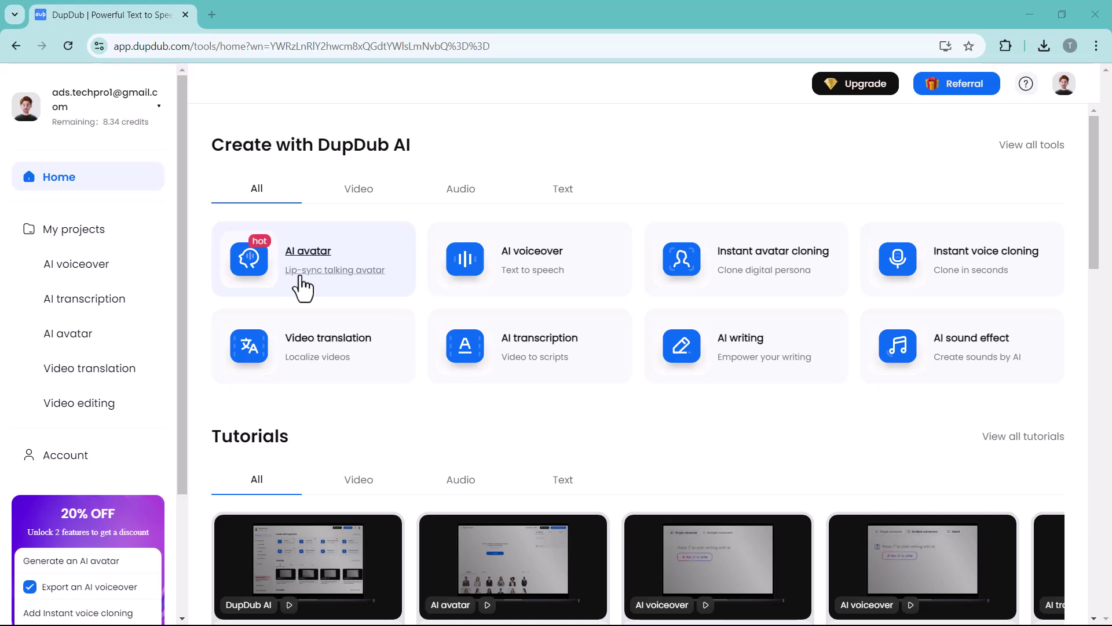
Step: Choose the AI avatar card on the DupDub home page
left_click(300, 277)
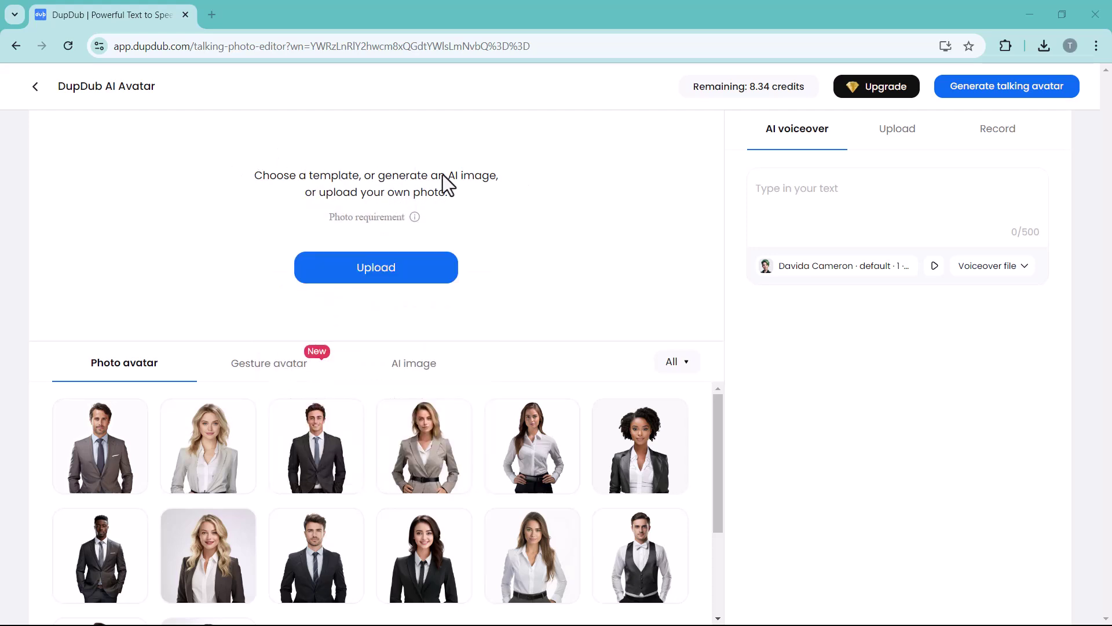
Step: Browse the gesture avatars, then switch to the AI image avatar option
mouse_move(353, 218)
scroll(141, 399, "down", 2)
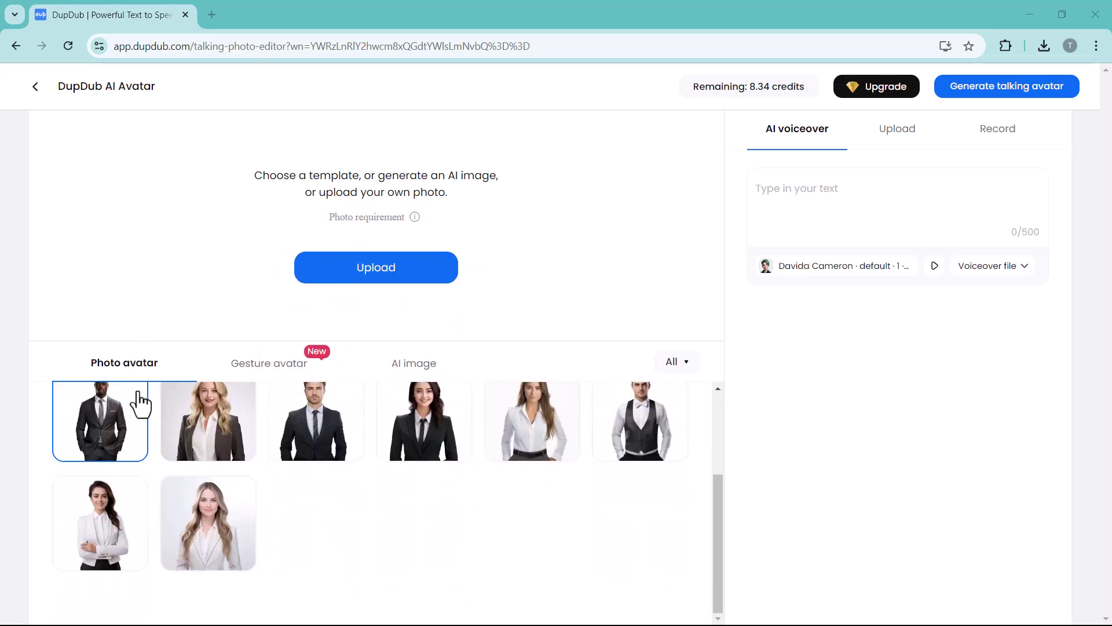
scroll(141, 402, "up", 2)
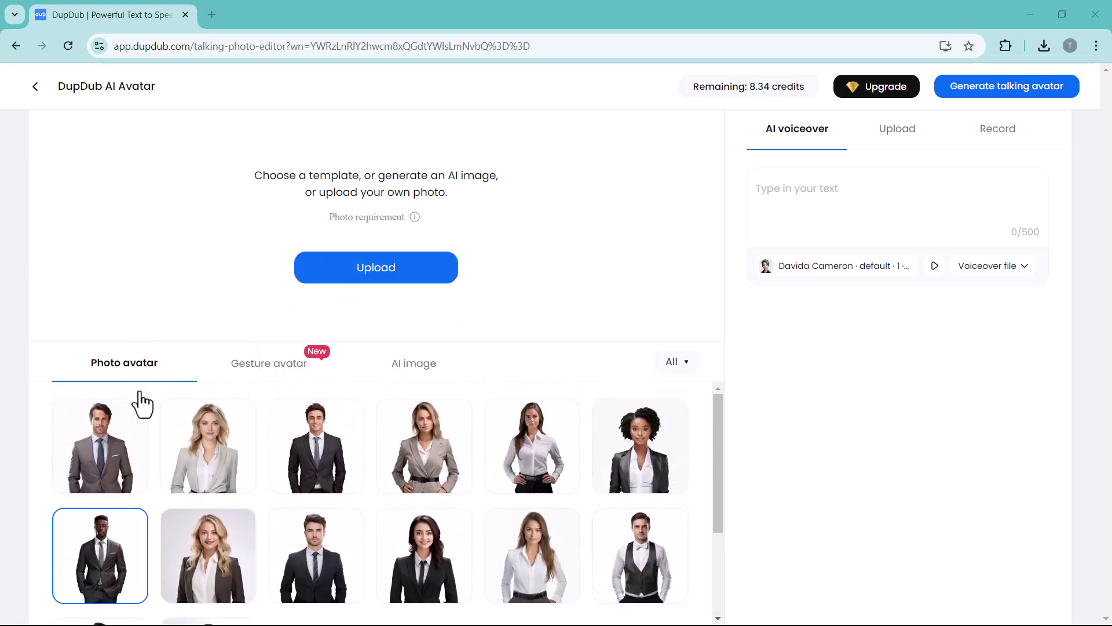
left_click(291, 368)
left_click(406, 372)
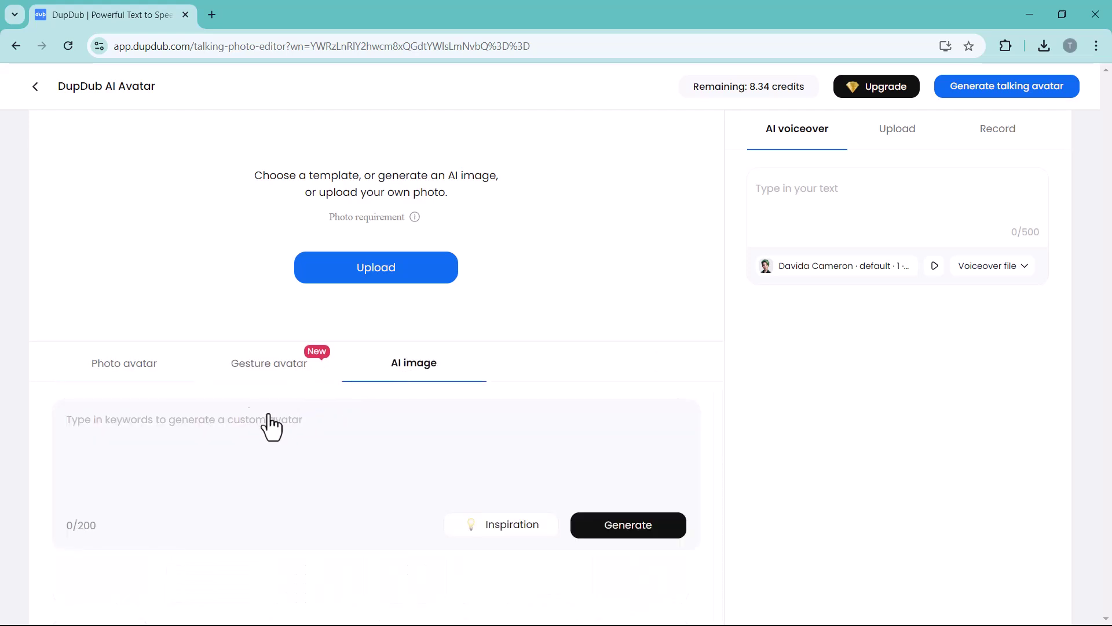
Step: Generate AI avatar images from the prompt 'make a photo of and old wise chines man'
left_click(254, 419)
type("makwea photo of old chine")
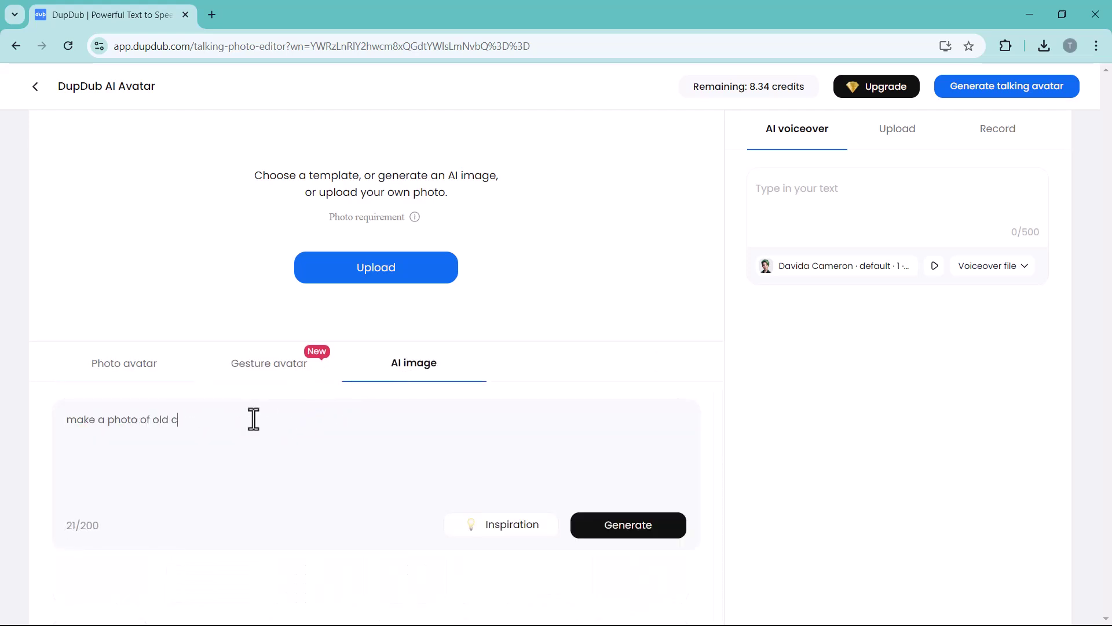
type("s")
left_click(153, 421)
type("and")
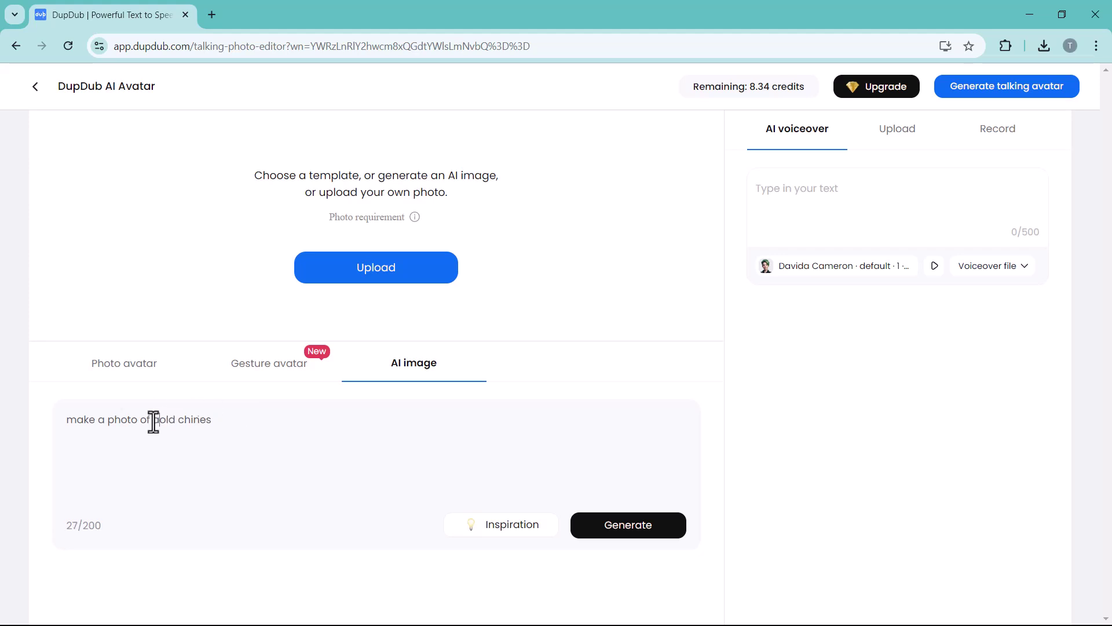
key("Right")
key("Right")
key("Right")
key("Right")
type("wise chines man")
key("Return")
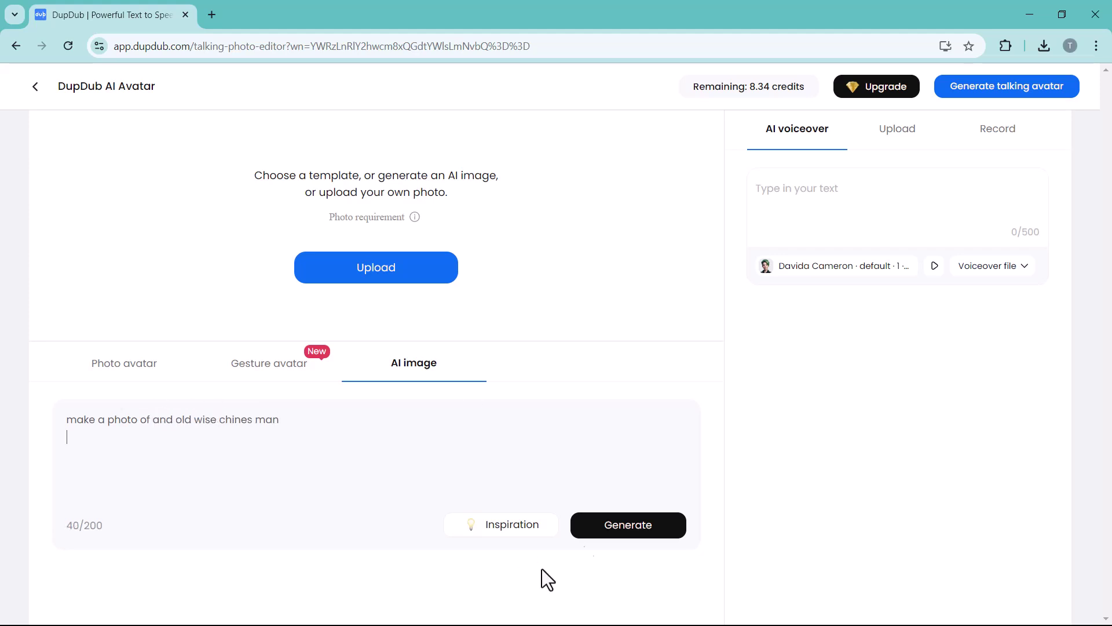
left_click(599, 527)
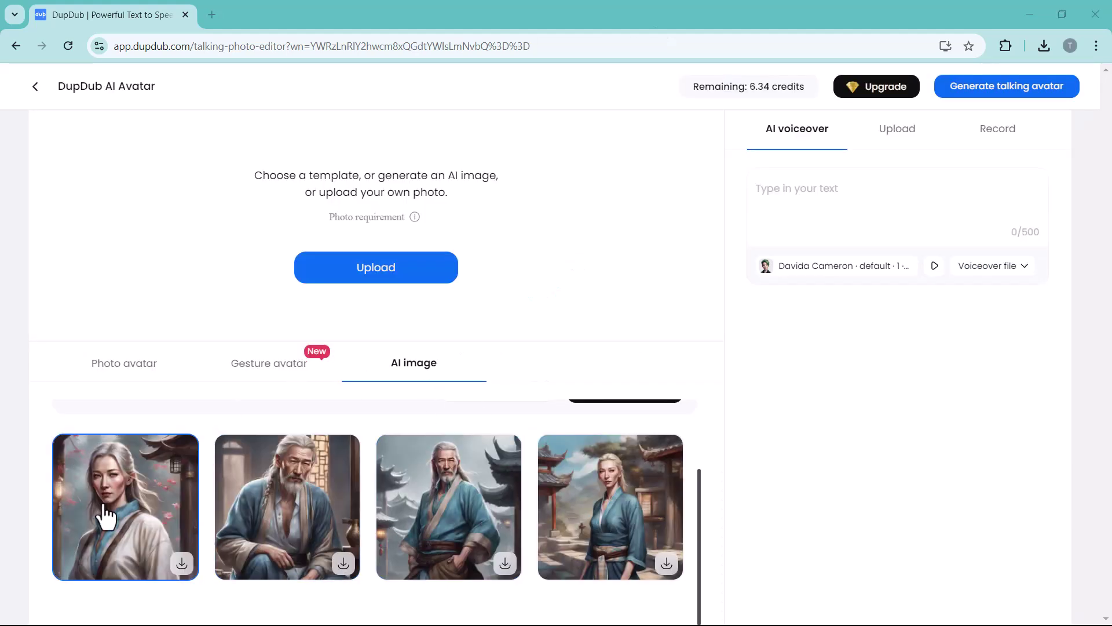
Step: Choose the man in the dark suit from the photo avatar templates
left_click(141, 373)
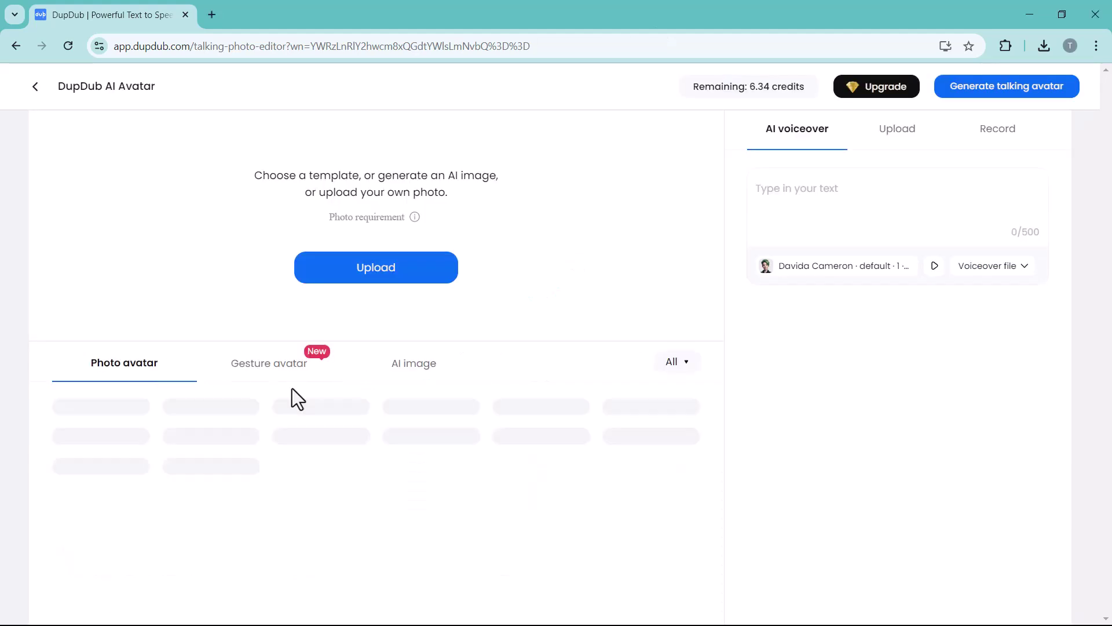
left_click(310, 445)
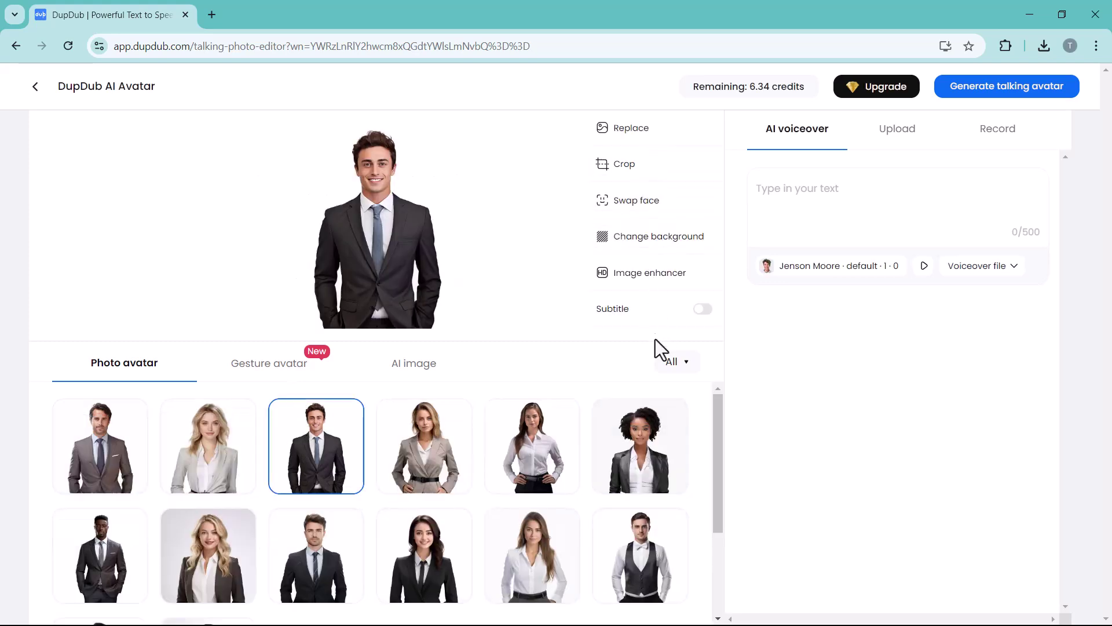
scroll(693, 486, "down", 3)
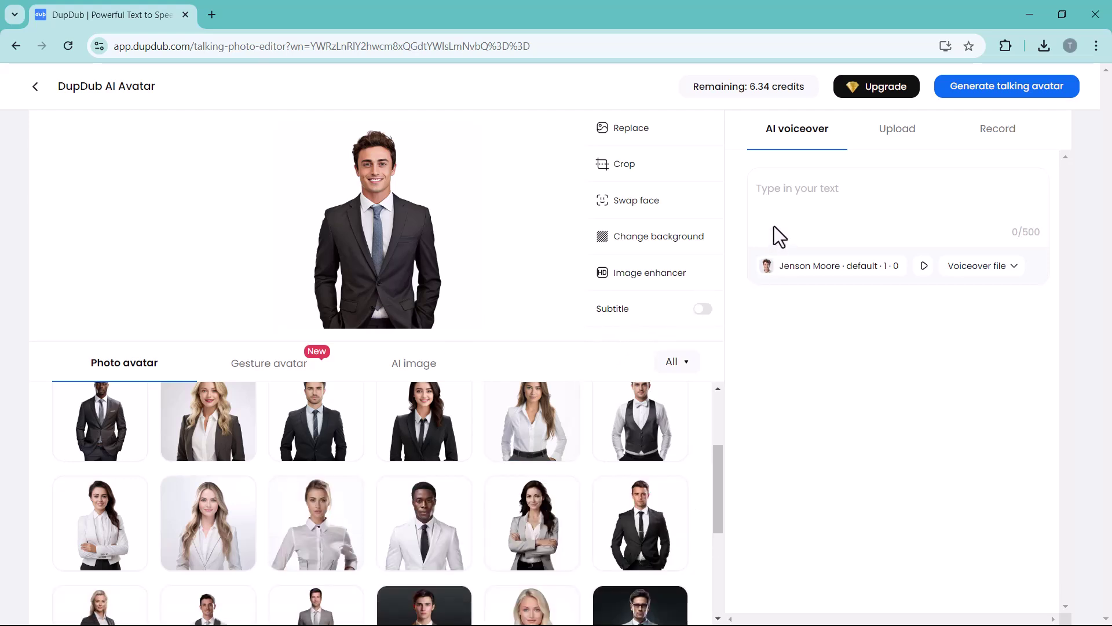
Step: Replace the typed voiceover with the uploaded Hey there MP3 from Downloads
left_click(764, 198)
left_click(888, 132)
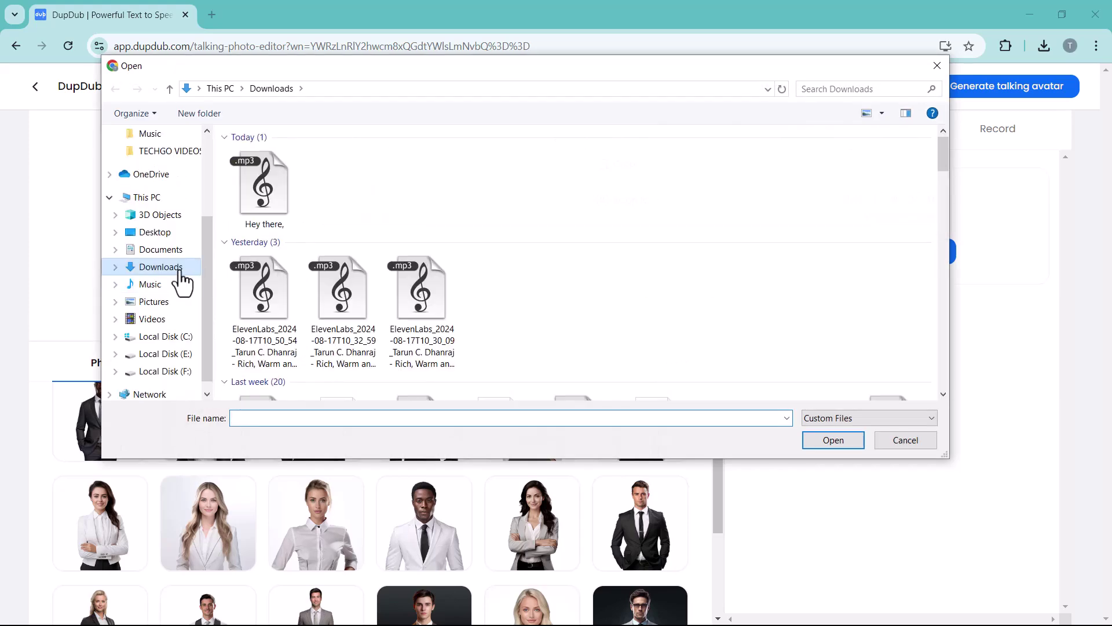
left_click(255, 216)
left_click(832, 443)
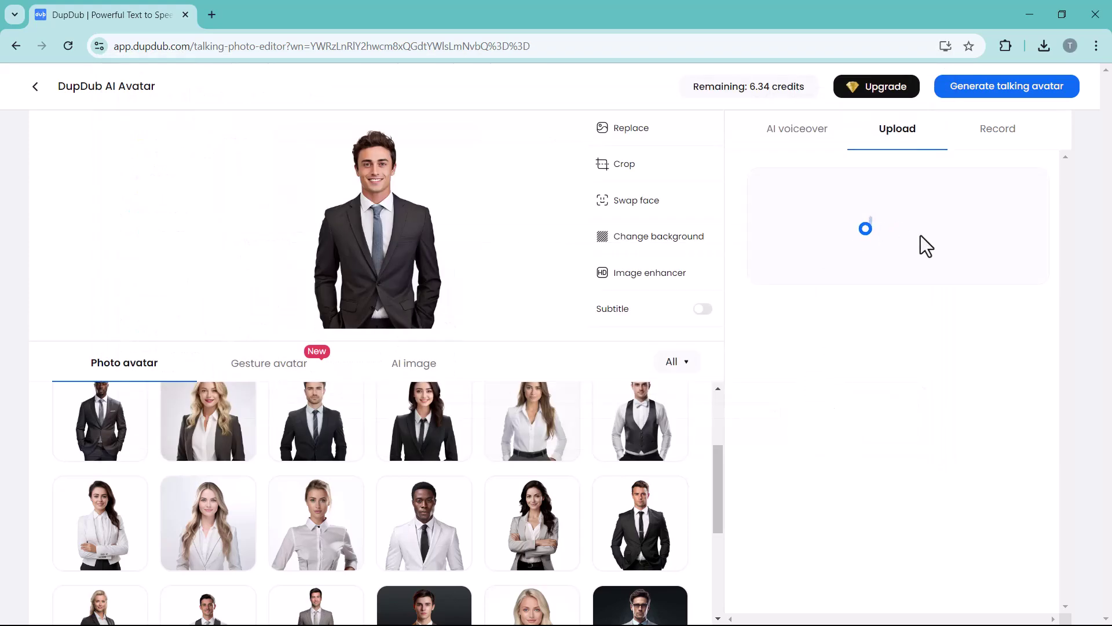
Step: Apply a cyan background to the avatar photo and switch subtitles on
left_click(667, 247)
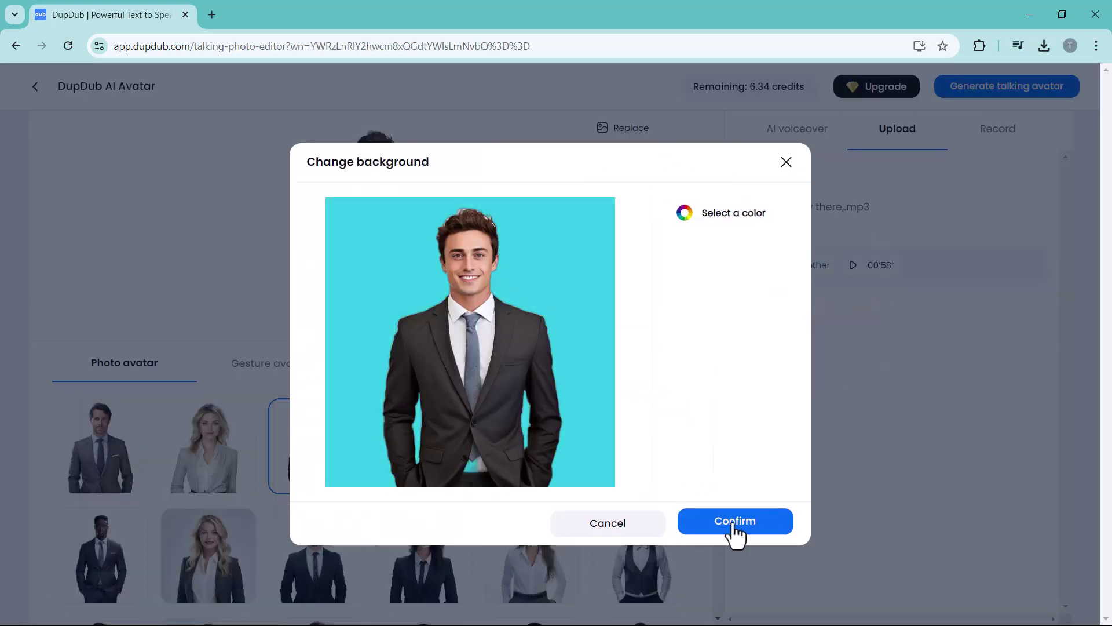
left_click(735, 523)
left_click(700, 313)
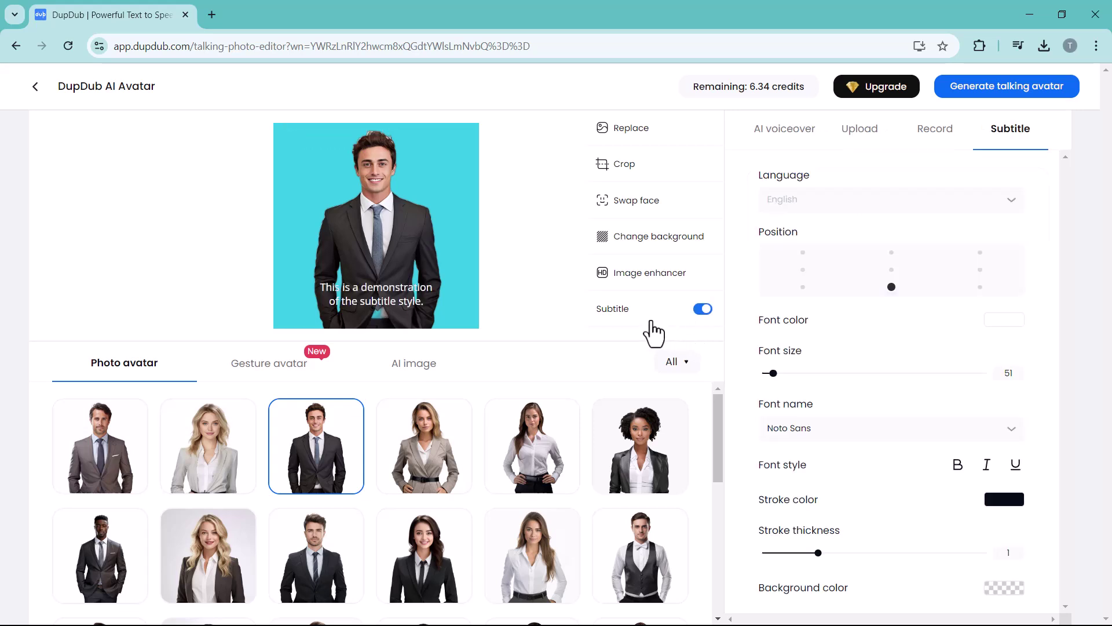
Step: Keep English as the subtitle language, showing the Noto Sans sample caption
left_click(811, 200)
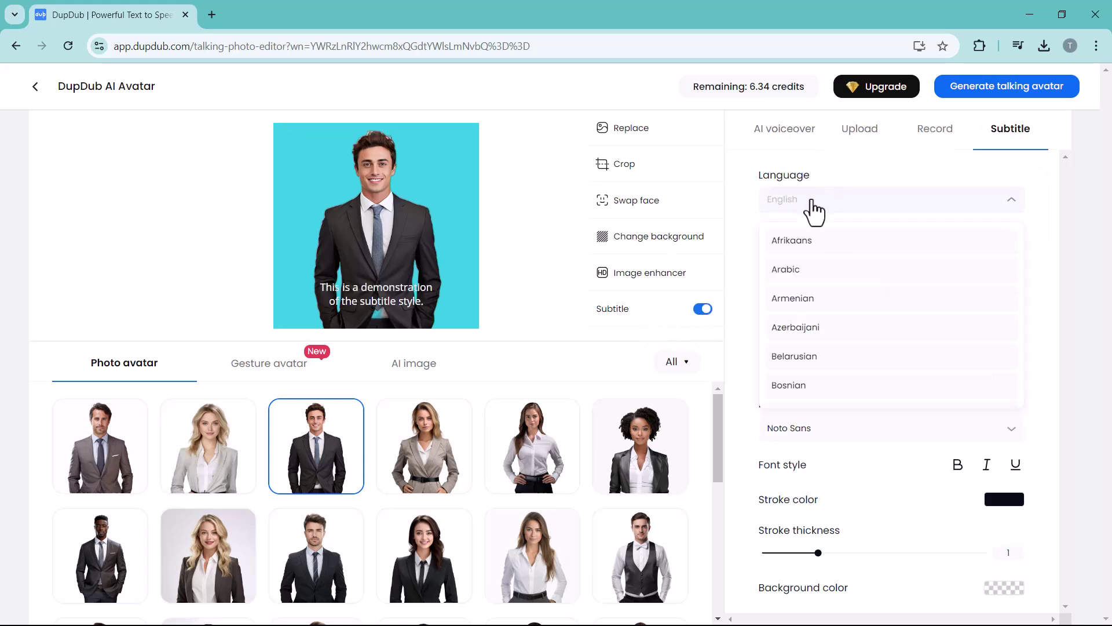
scroll(826, 325, "down", 5)
left_click(821, 342)
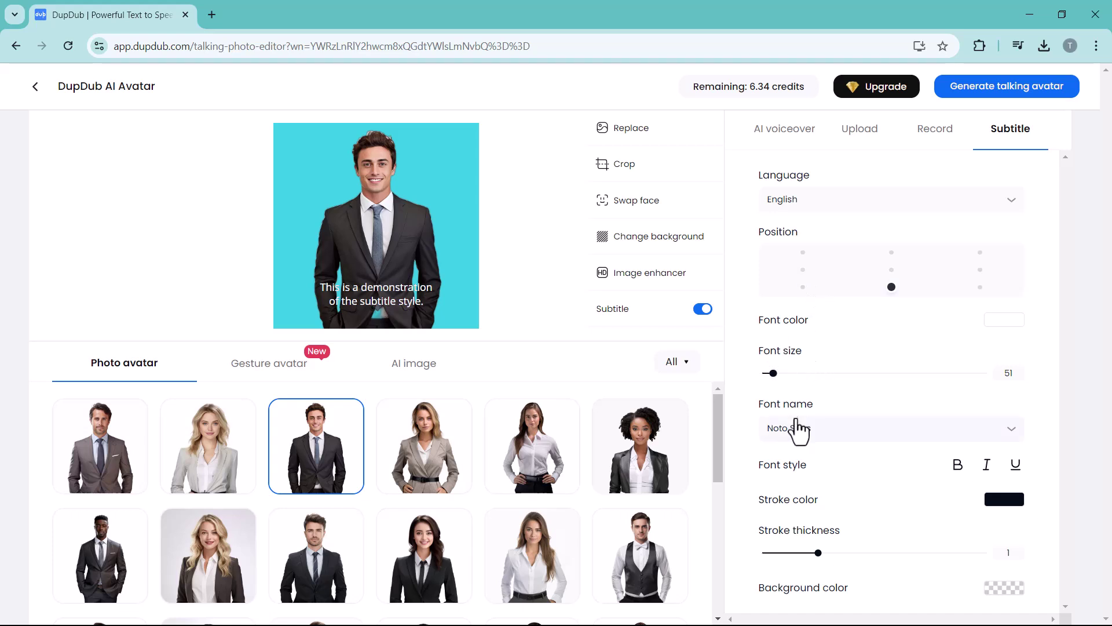
scroll(795, 427, "down", 2)
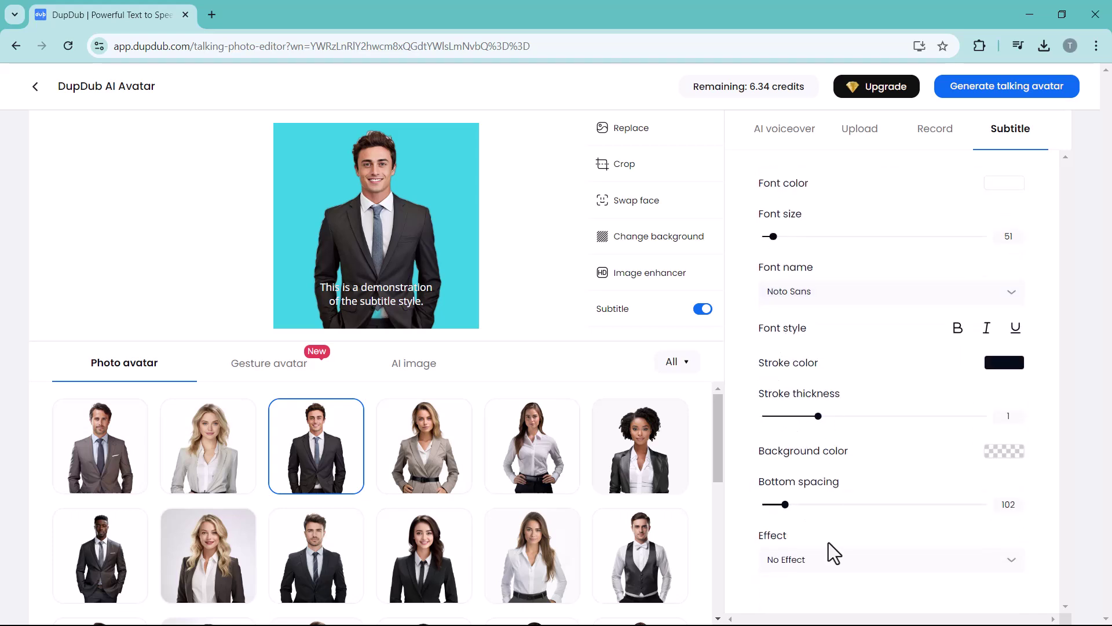
scroll(823, 542, "up", 2)
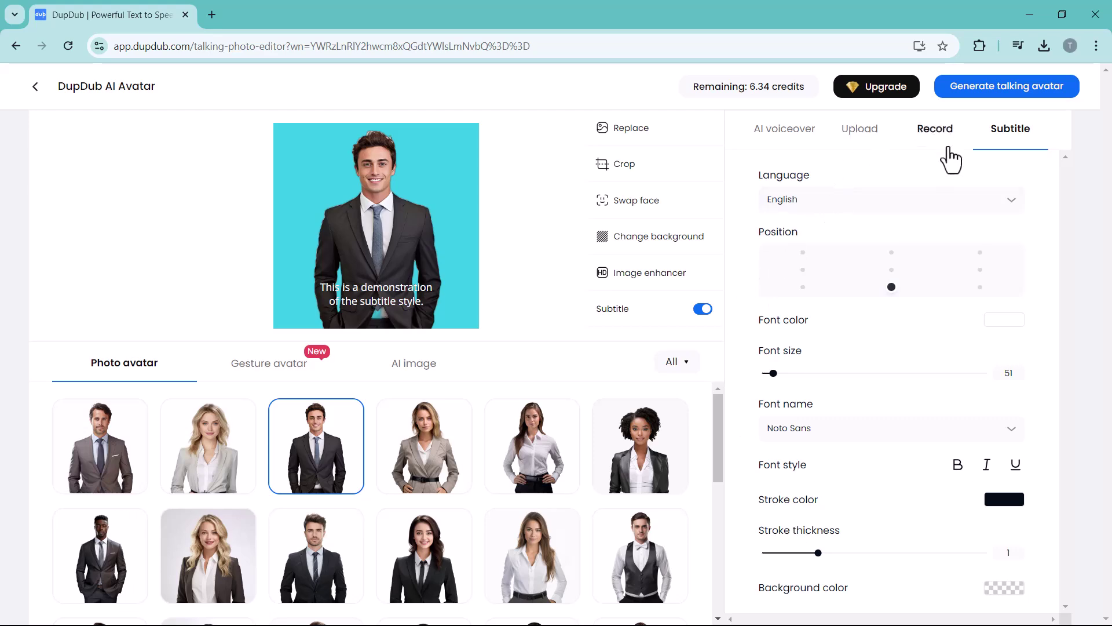
Step: Generate the talking avatar video and preview the finished Untitled clip with subtitles
left_click(992, 92)
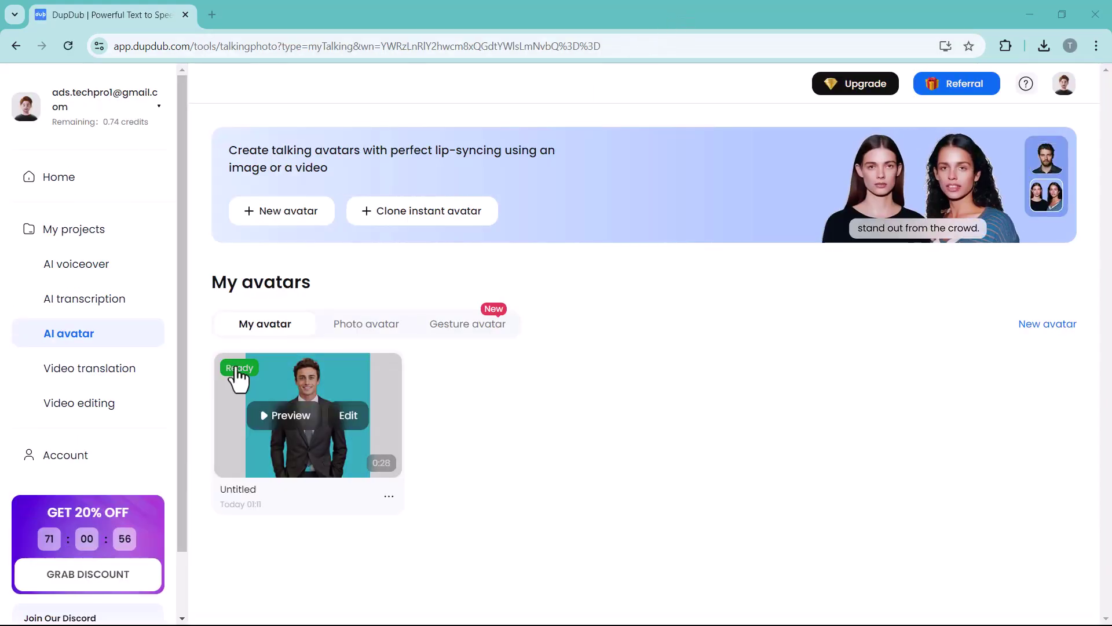
left_click(266, 427)
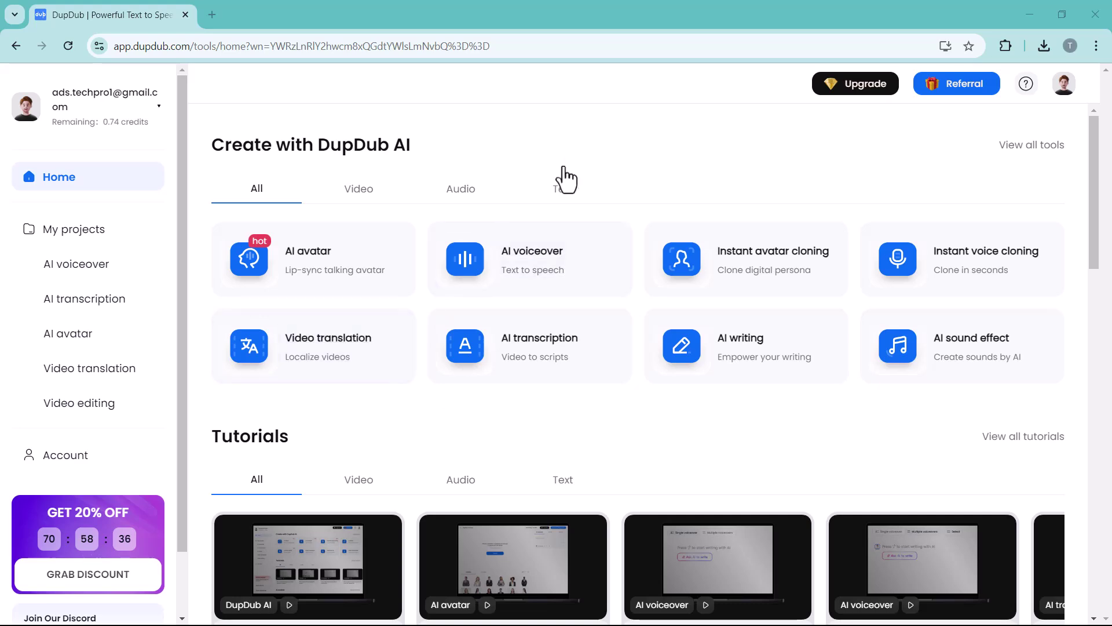
scroll(547, 387, "down", 9)
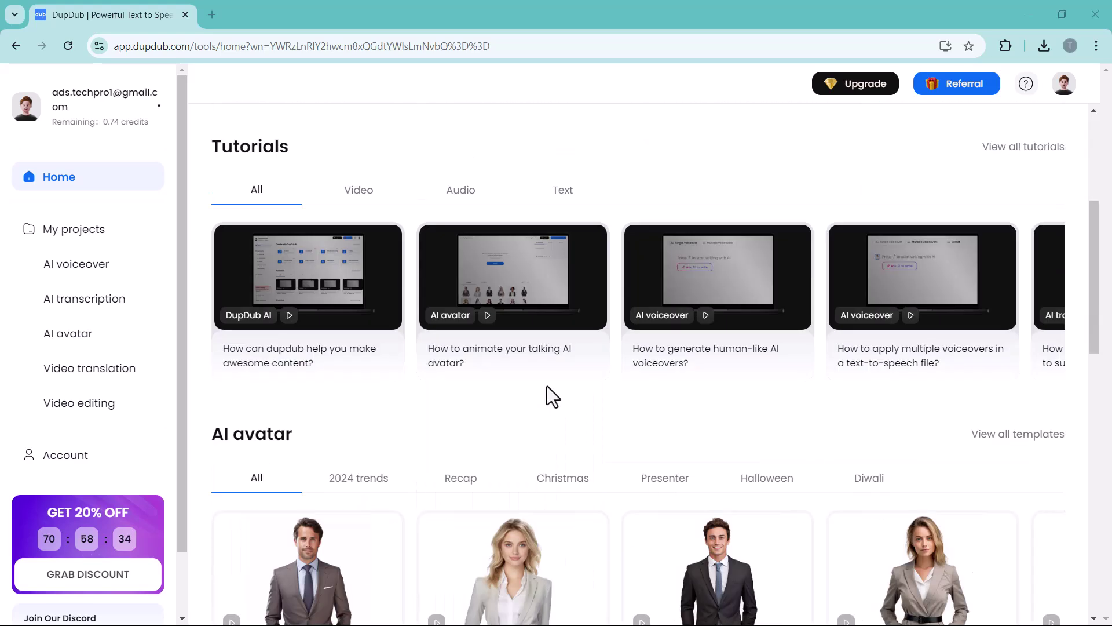
scroll(547, 386, "down", 5)
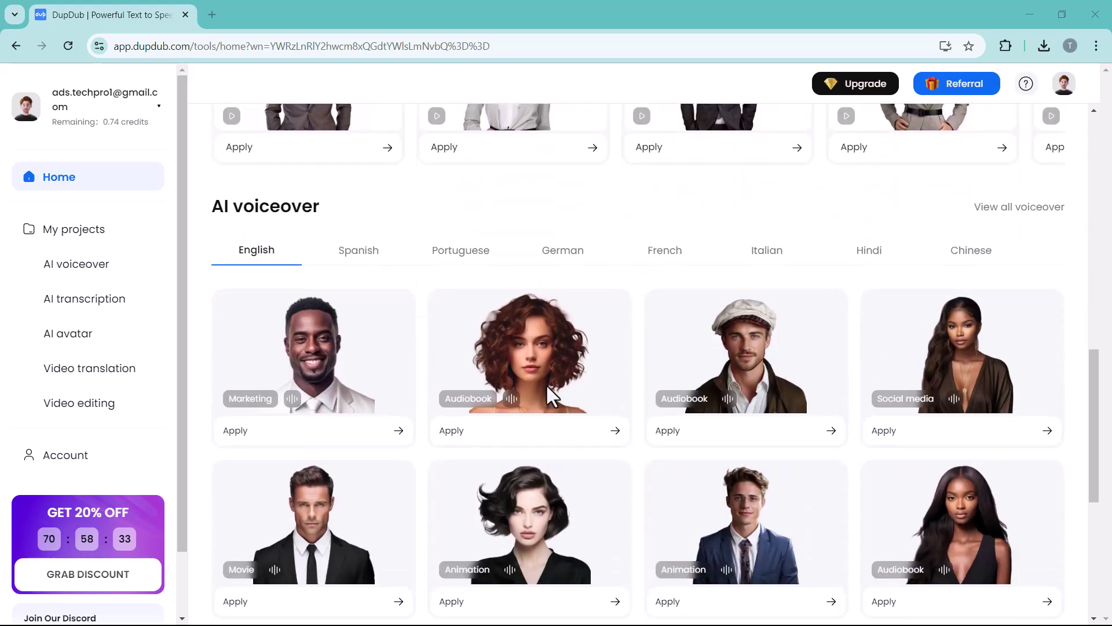
scroll(547, 386, "down", 4)
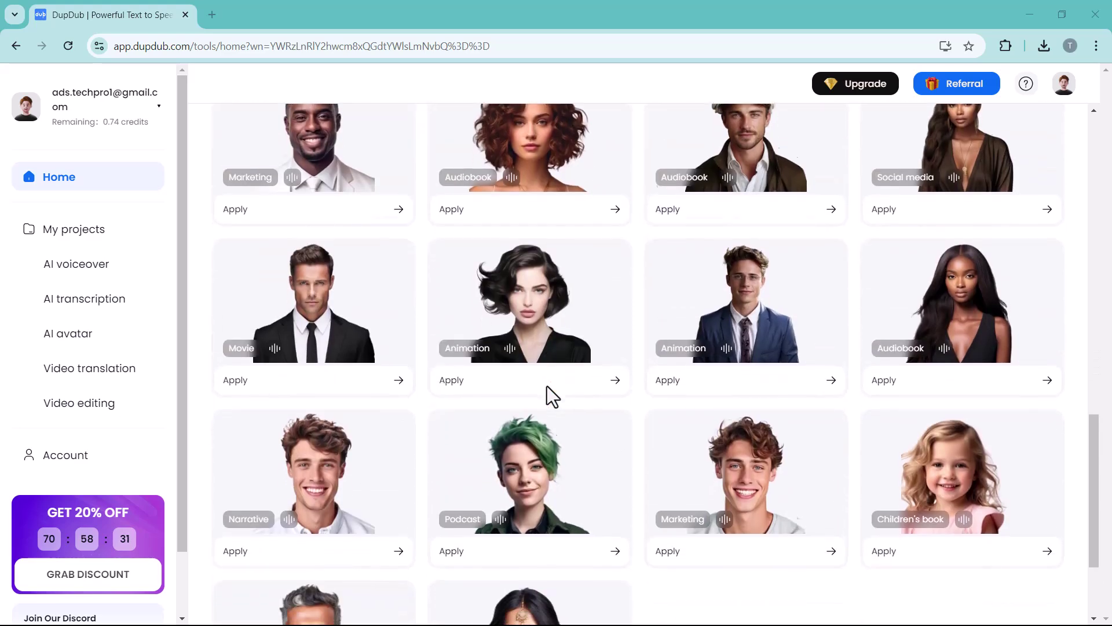
scroll(547, 386, "down", 3)
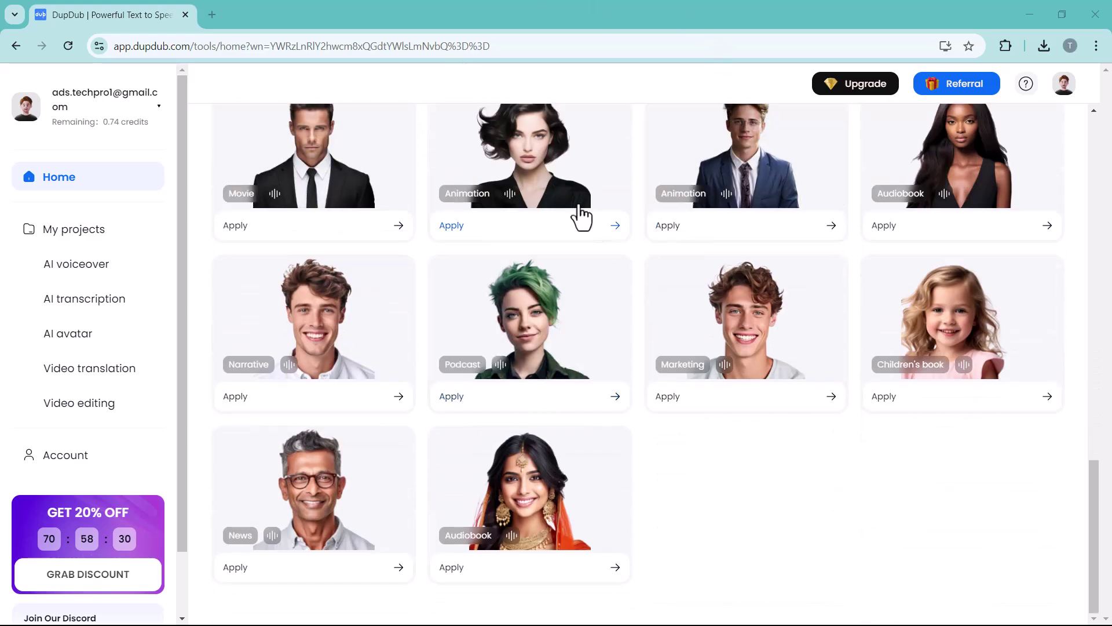